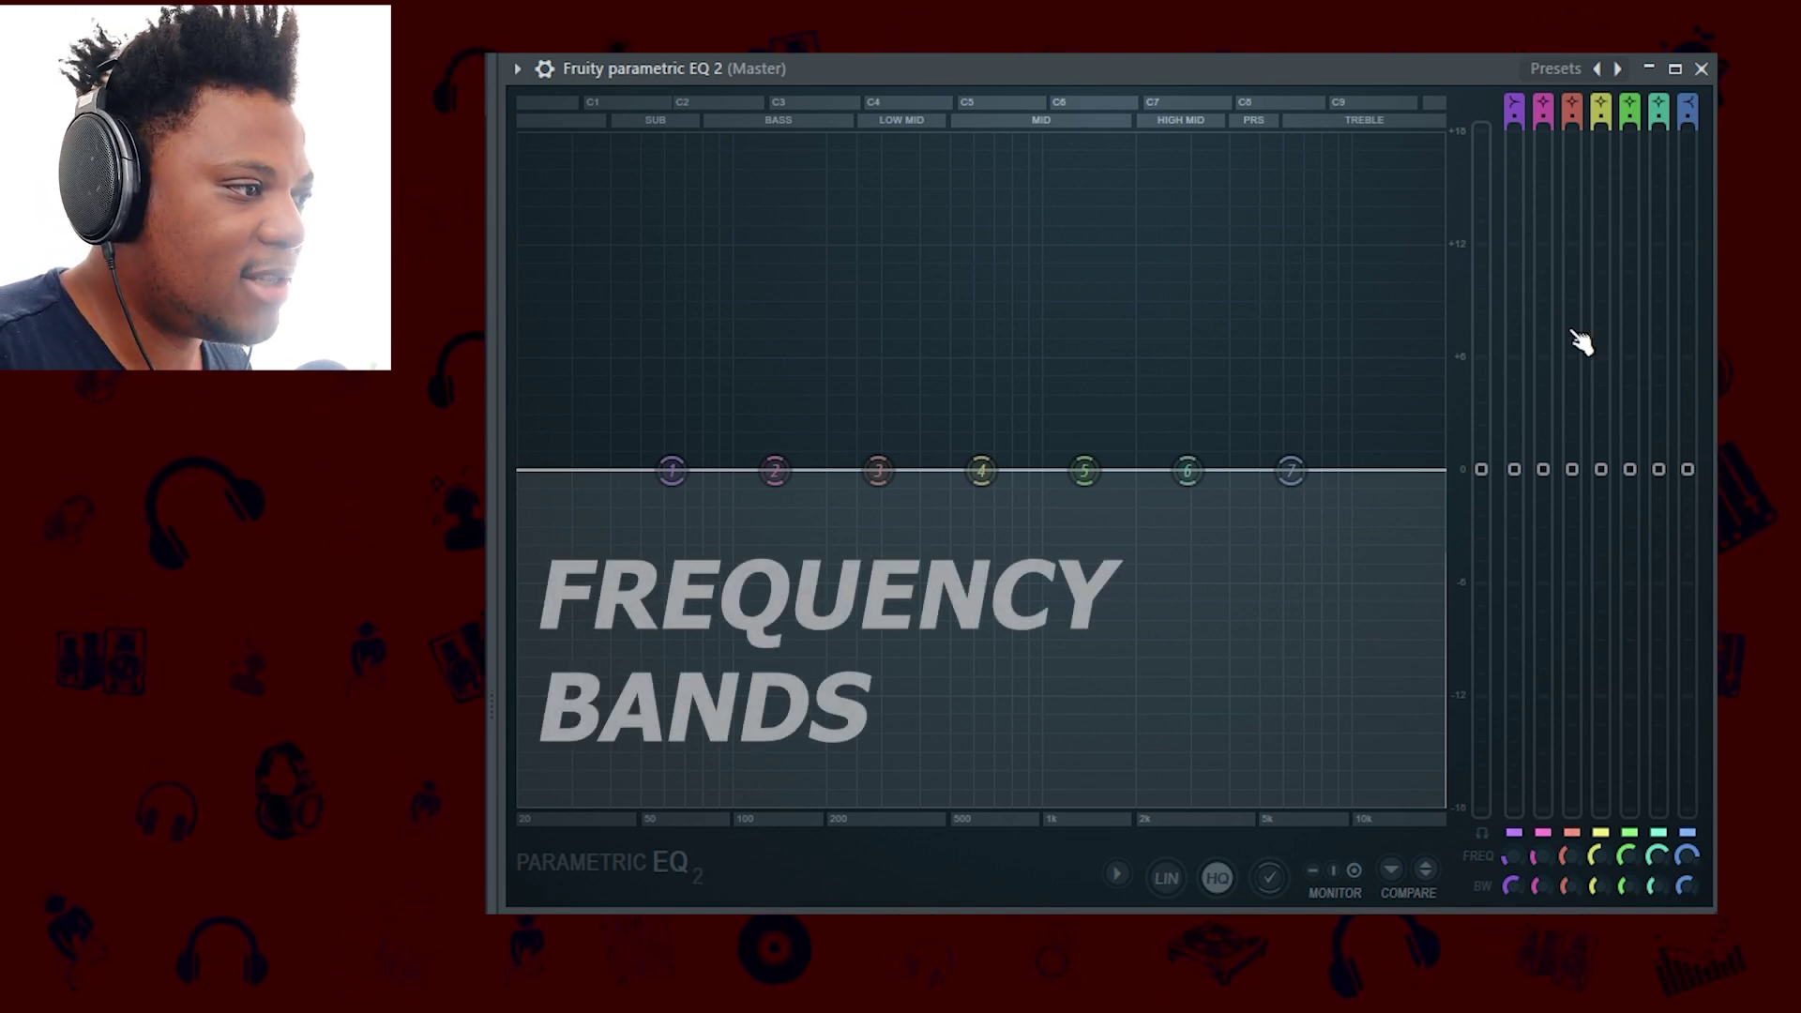
# - Play the track through the flat EQ to view its frequency spectrum, stopping playback at the end
pyautogui.moveTo(1514, 469)
pyautogui.mouseDown()
pyautogui.moveTo(1514, 404)
pyautogui.moveTo(1514, 469)
pyautogui.mouseUp()
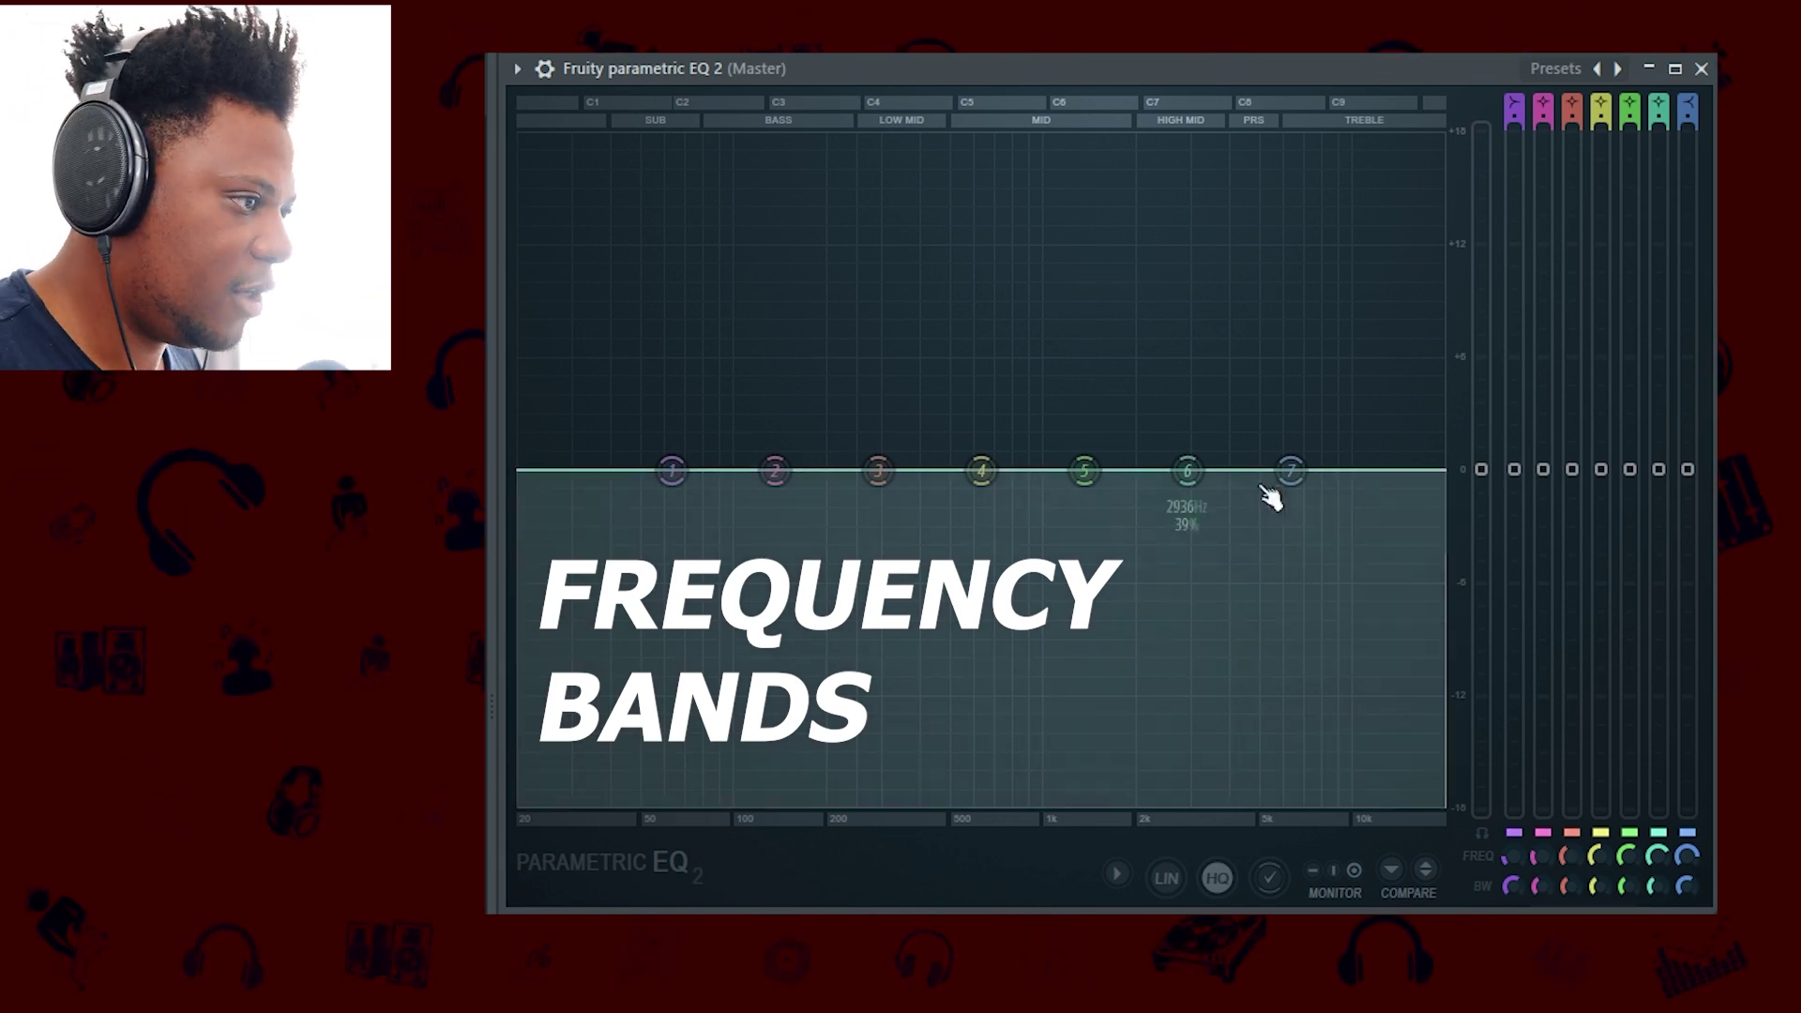
pyautogui.press('space')
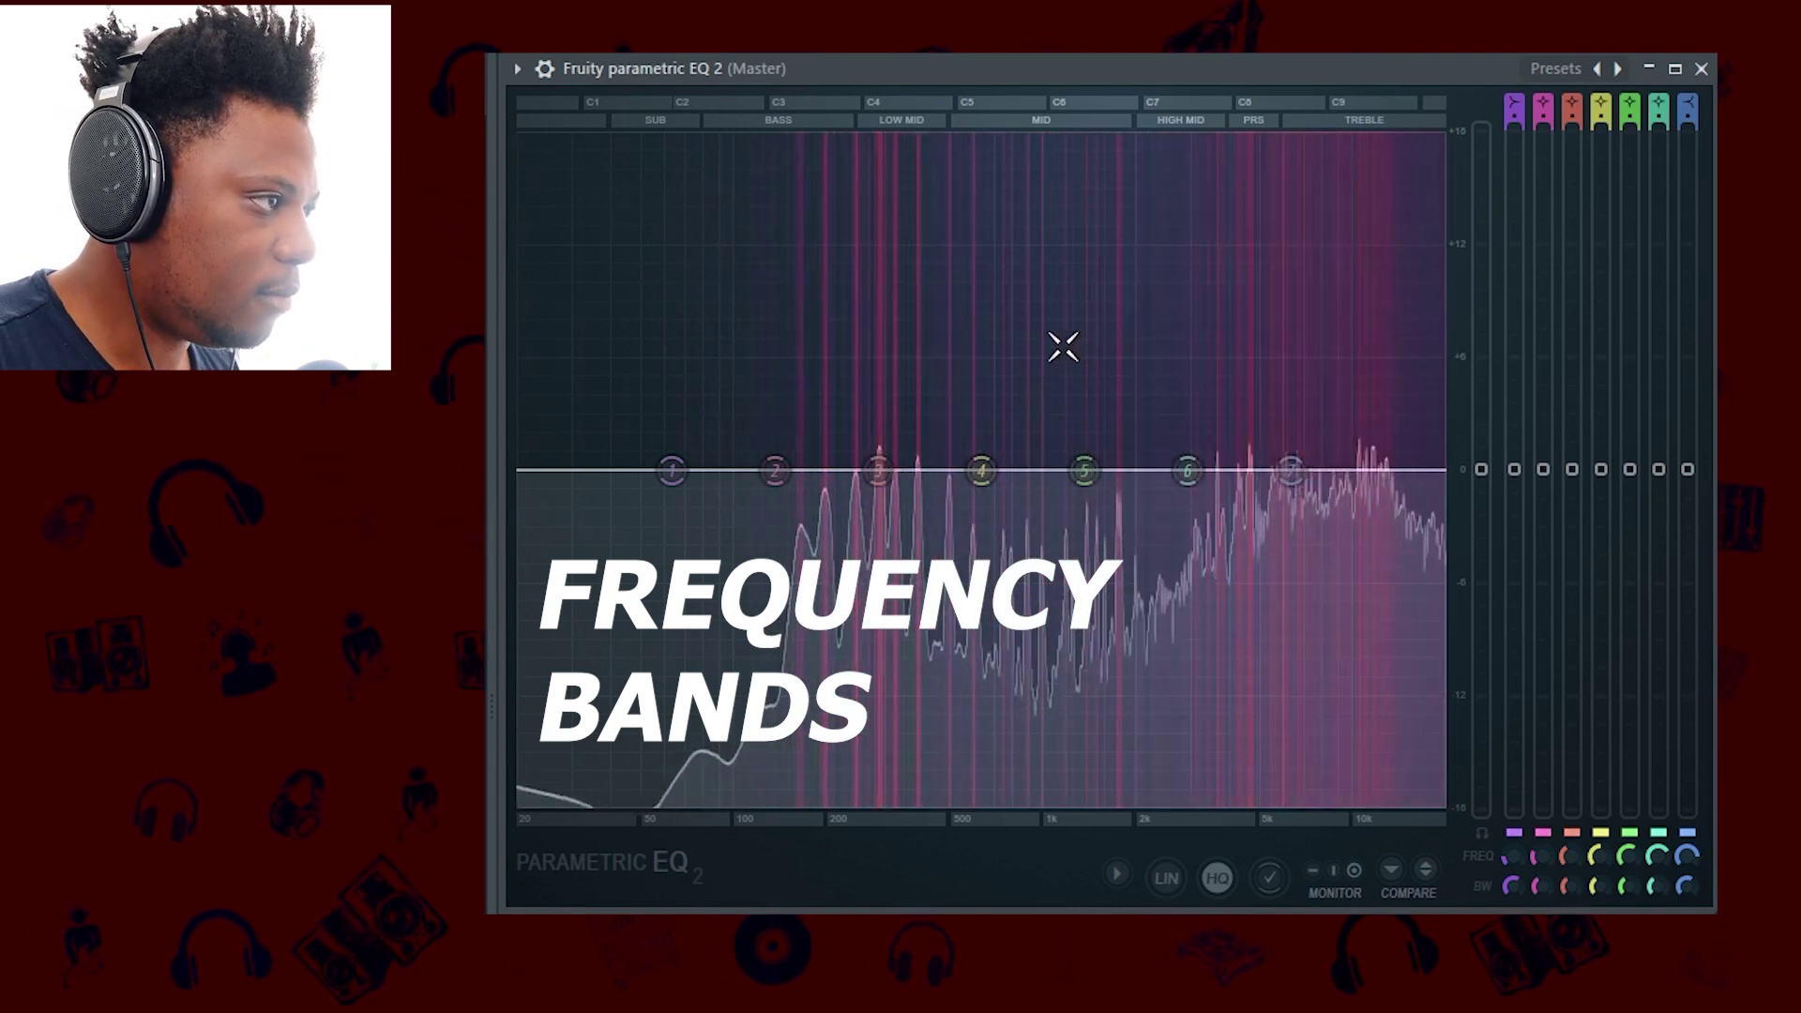
pyautogui.press('space')
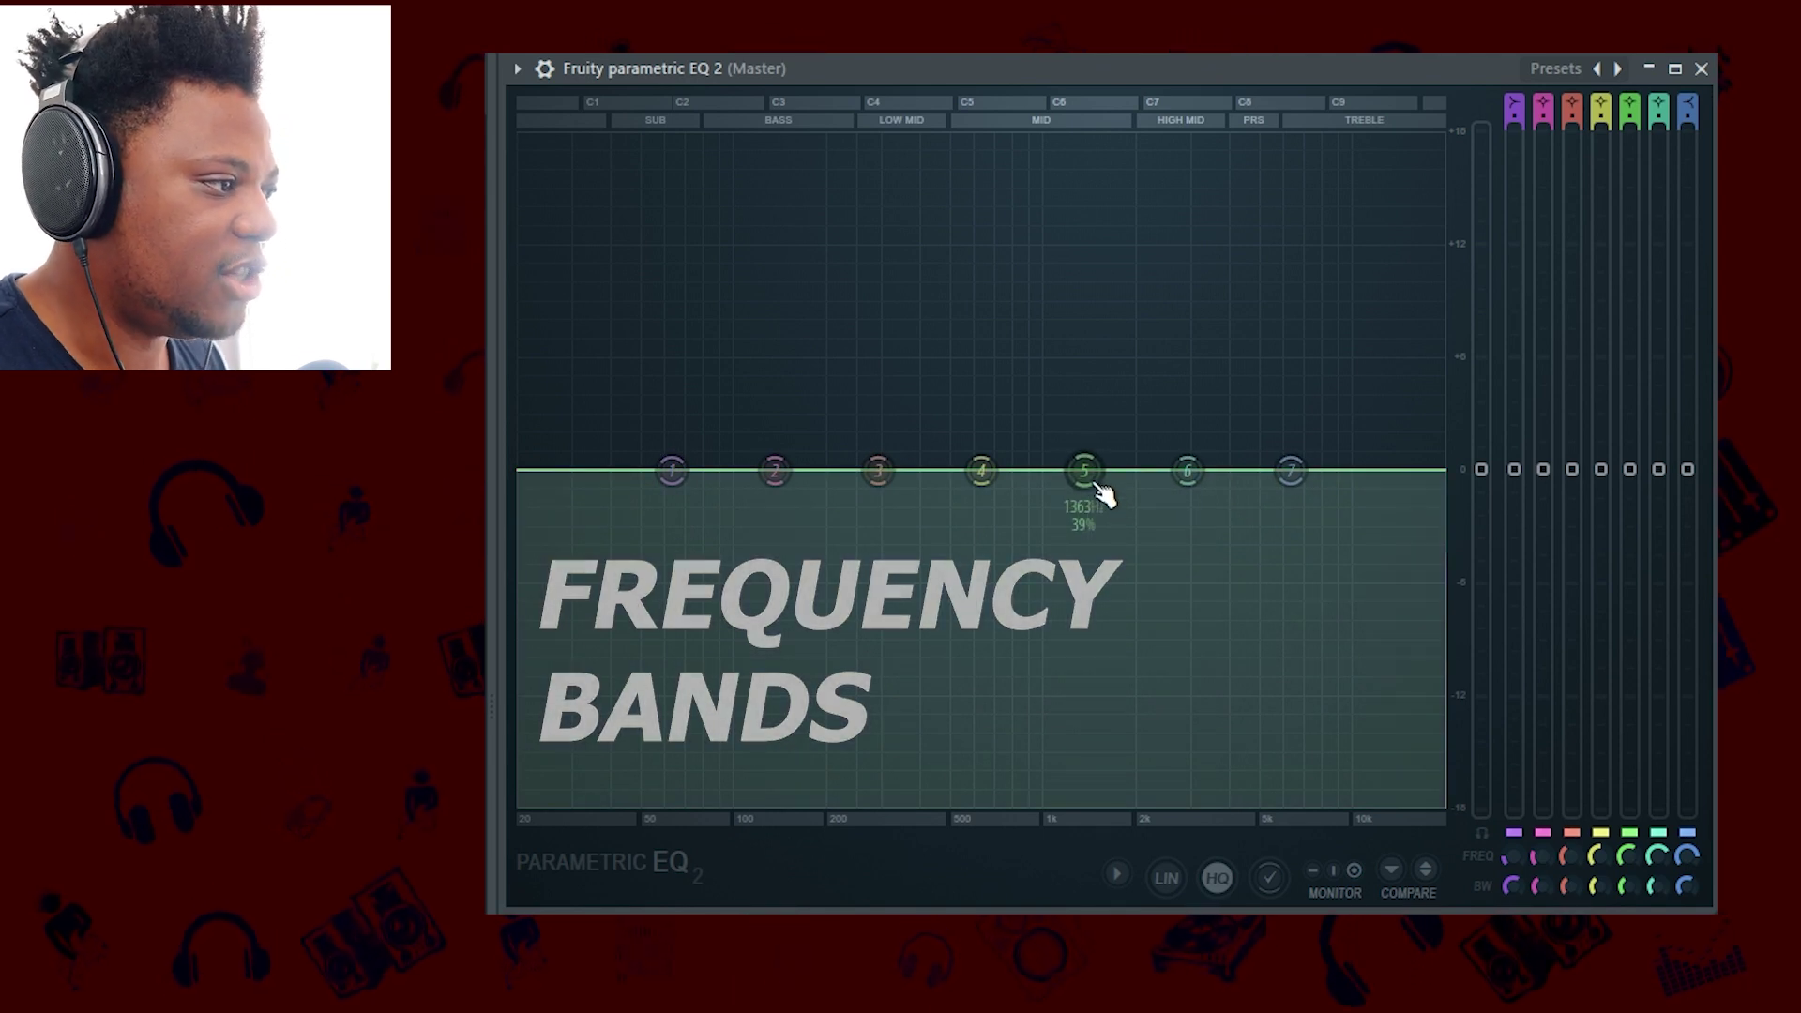
# - Try boosting band 5 by about 5 dB near 1291 Hz, cutting band 6 and boosting band 7
pyautogui.moveTo(1100, 487); pyautogui.dragTo(1124, 415)
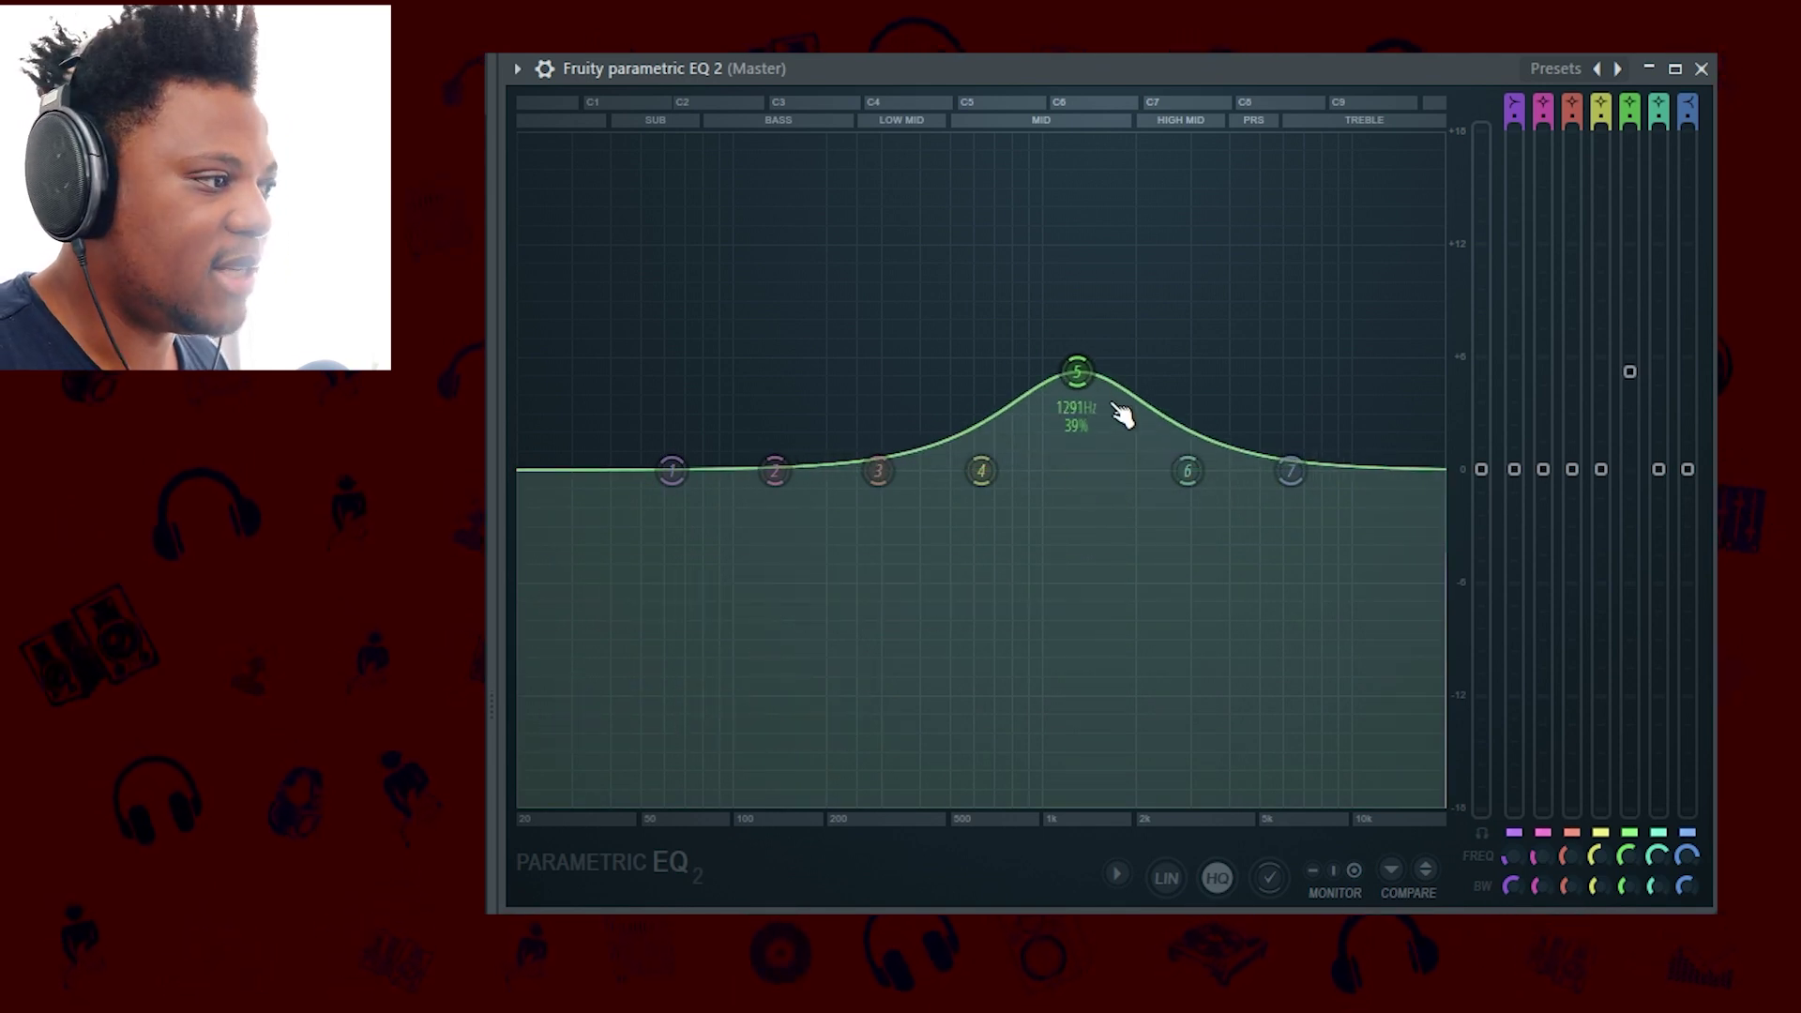
pyautogui.moveTo(1188, 473); pyautogui.dragTo(1199, 641)
pyautogui.moveTo(1291, 471); pyautogui.dragTo(1308, 331)
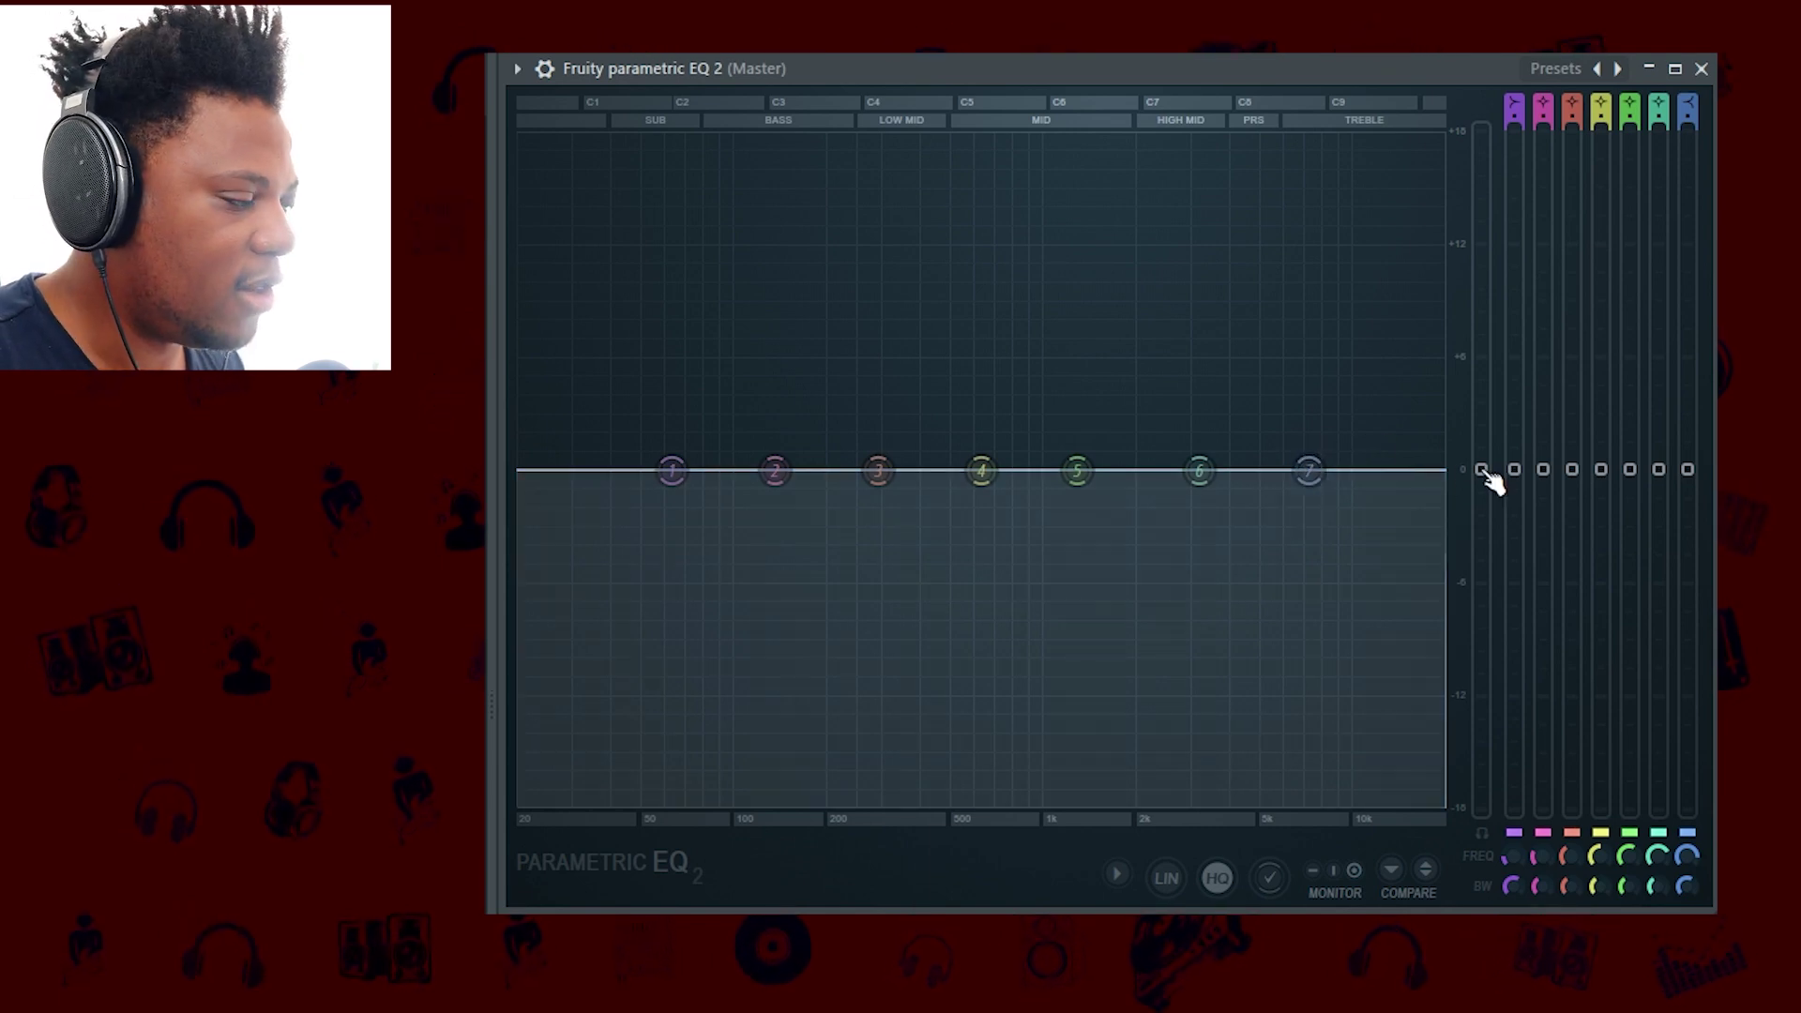
# - Audition the main level at about +14 dB and about −9 dB, returning it to 0 dB
pyautogui.moveTo(1491, 480); pyautogui.dragTo(1491, 252)
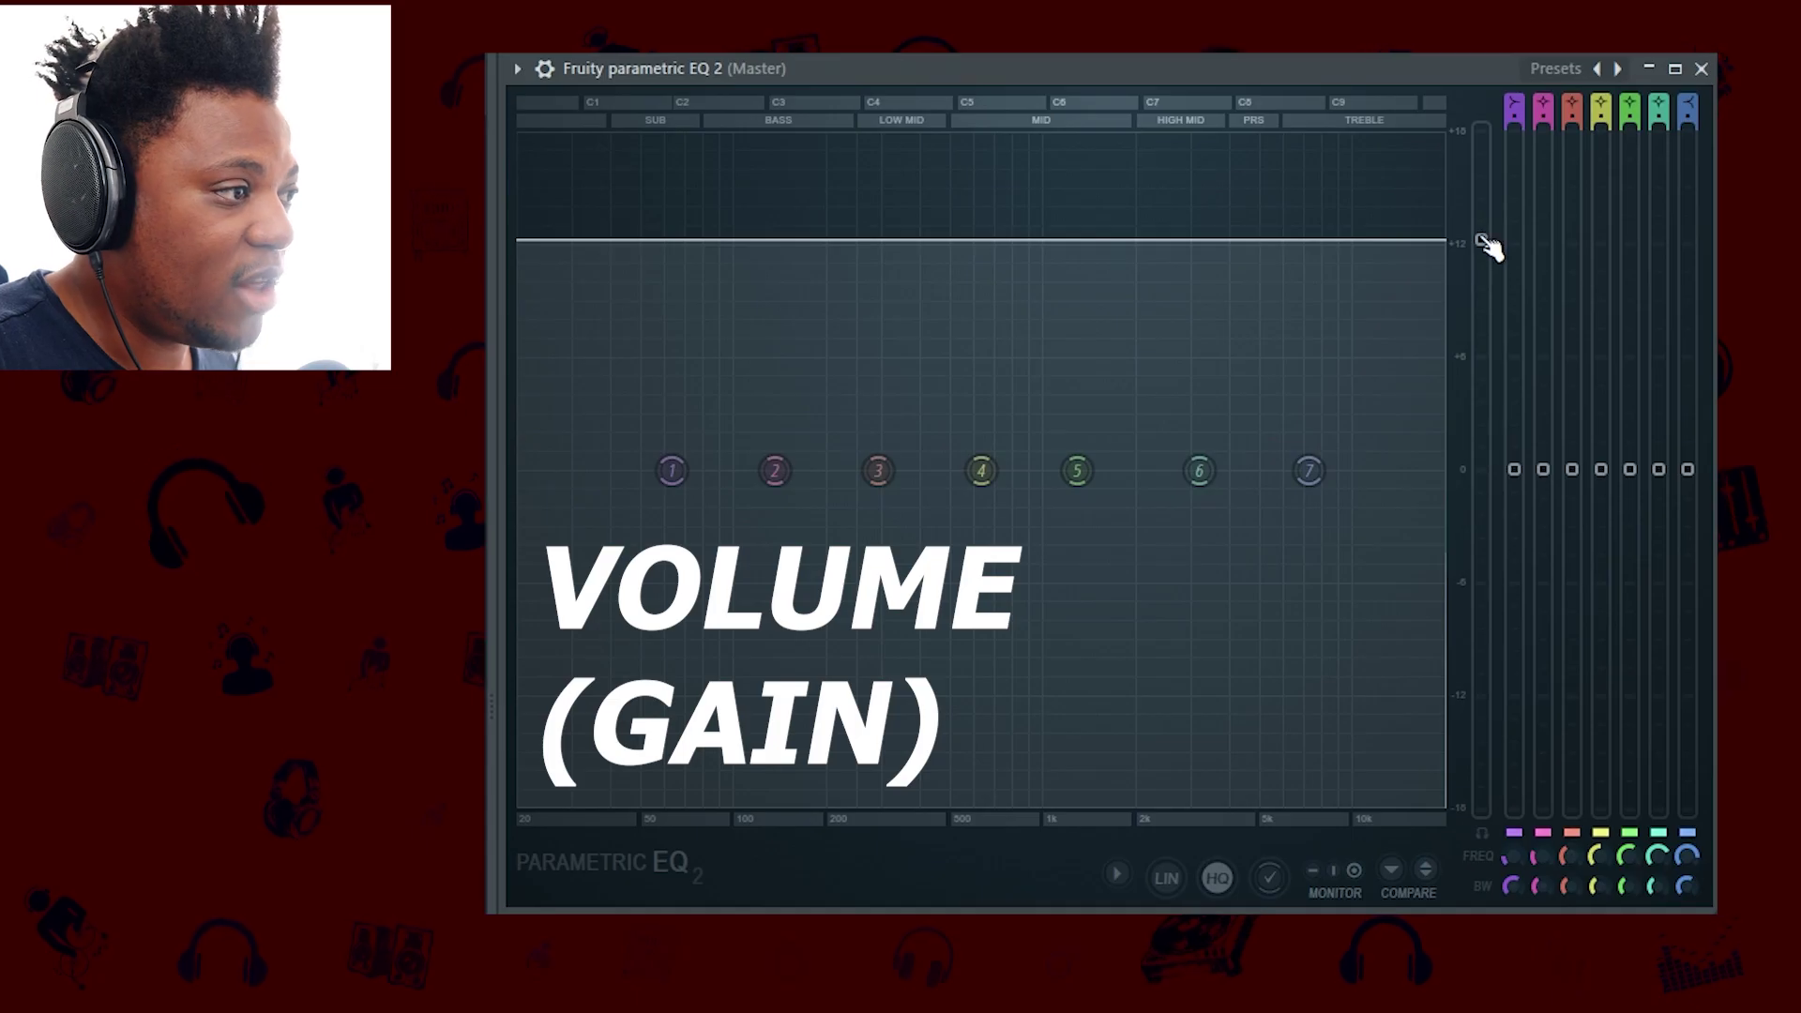
pyautogui.moveTo(1485, 241); pyautogui.dragTo(1481, 212)
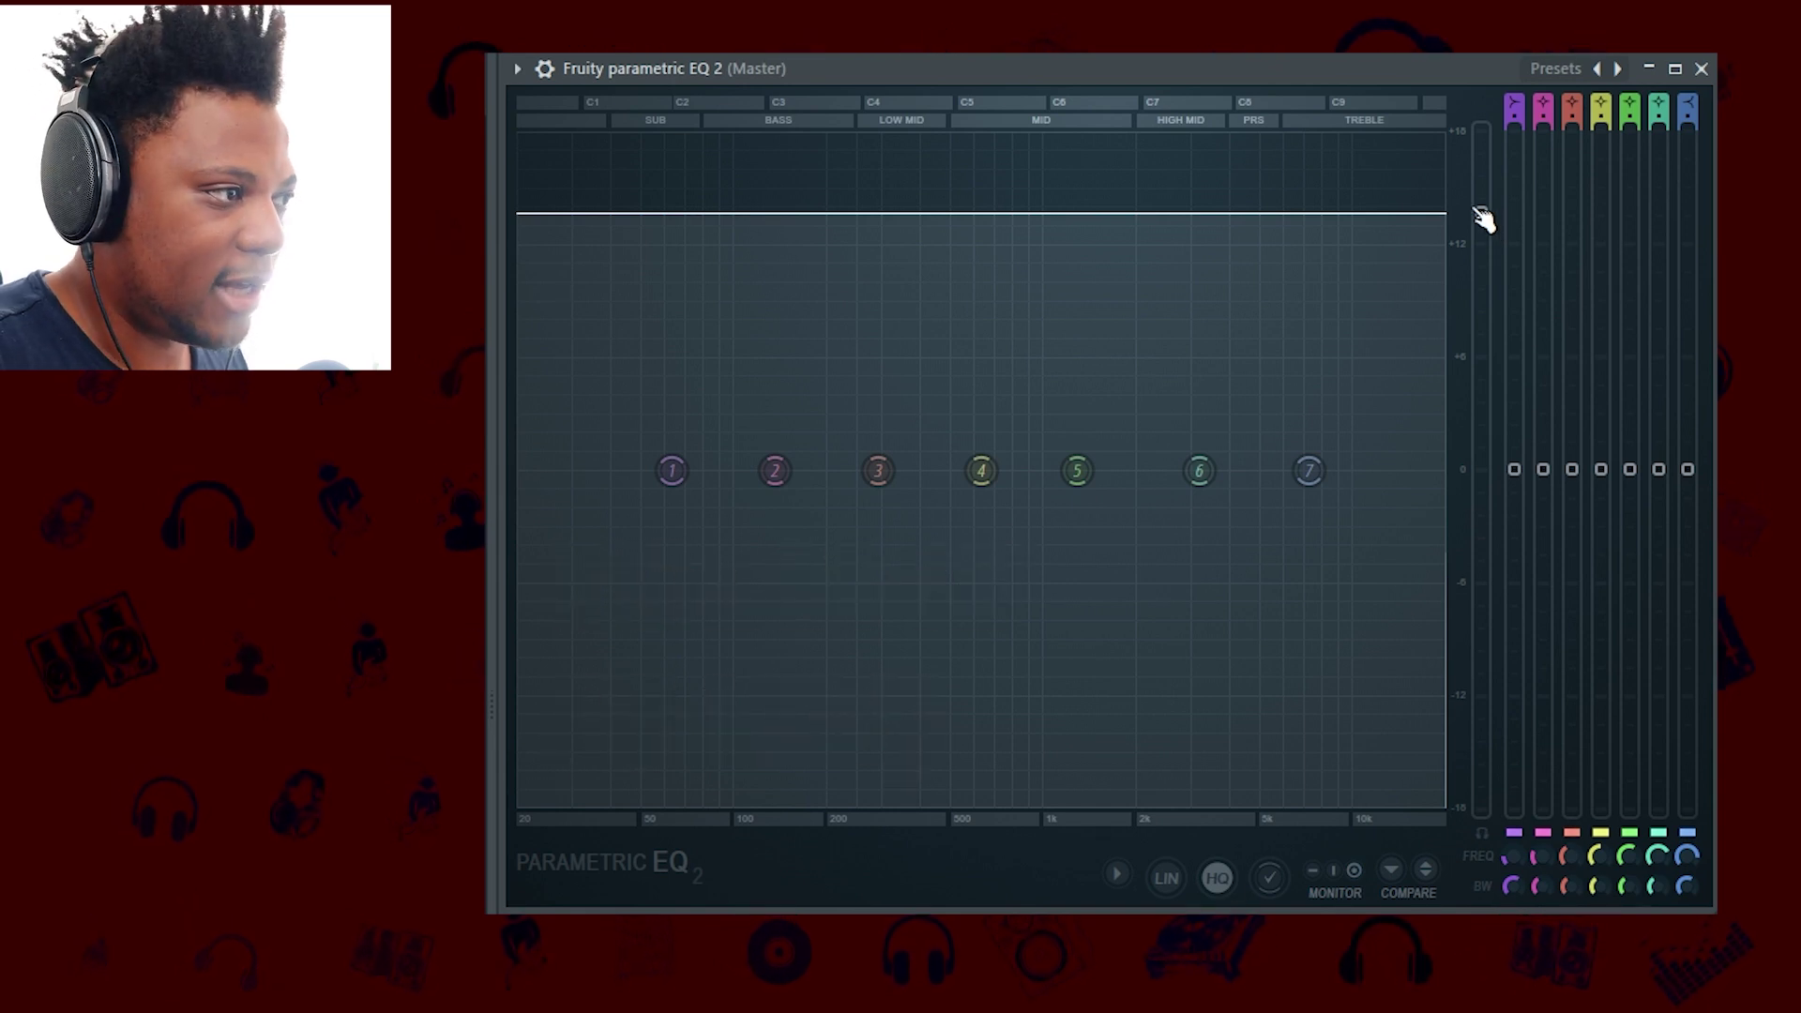
pyautogui.press('space')
pyautogui.moveTo(1482, 217); pyautogui.dragTo(1481, 641)
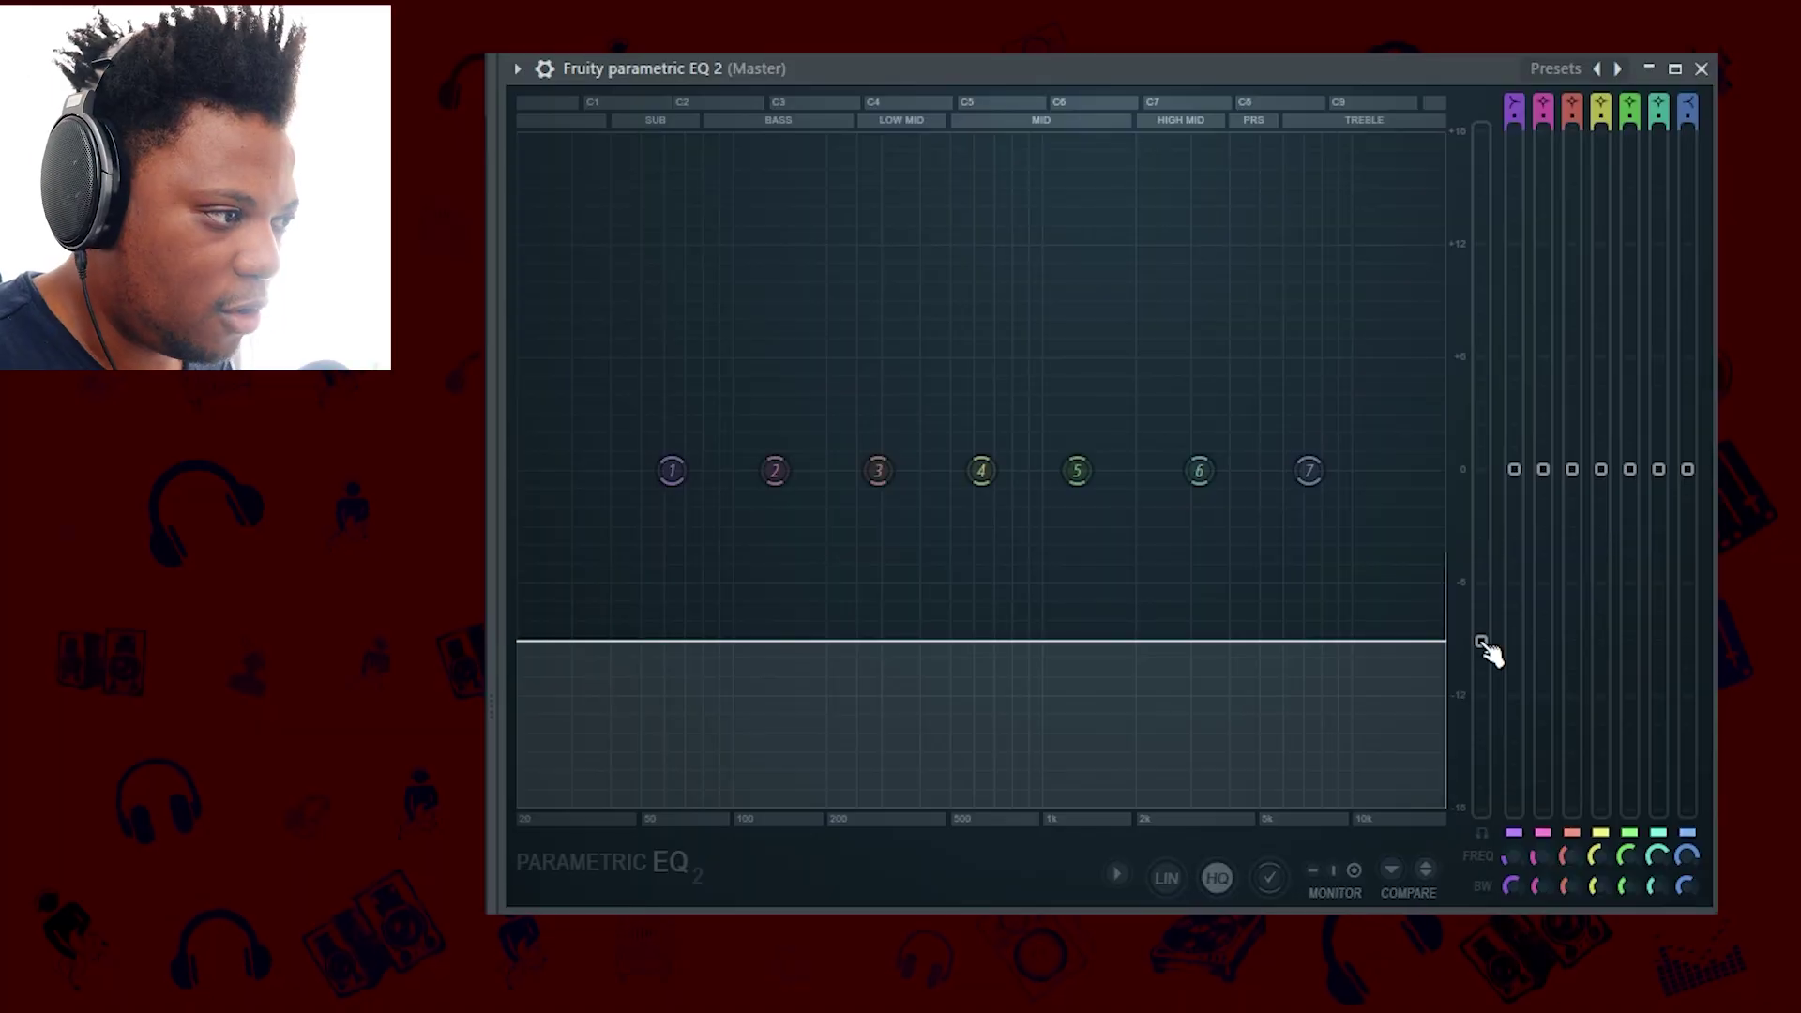
pyautogui.moveTo(1490, 652); pyautogui.dragTo(1482, 469)
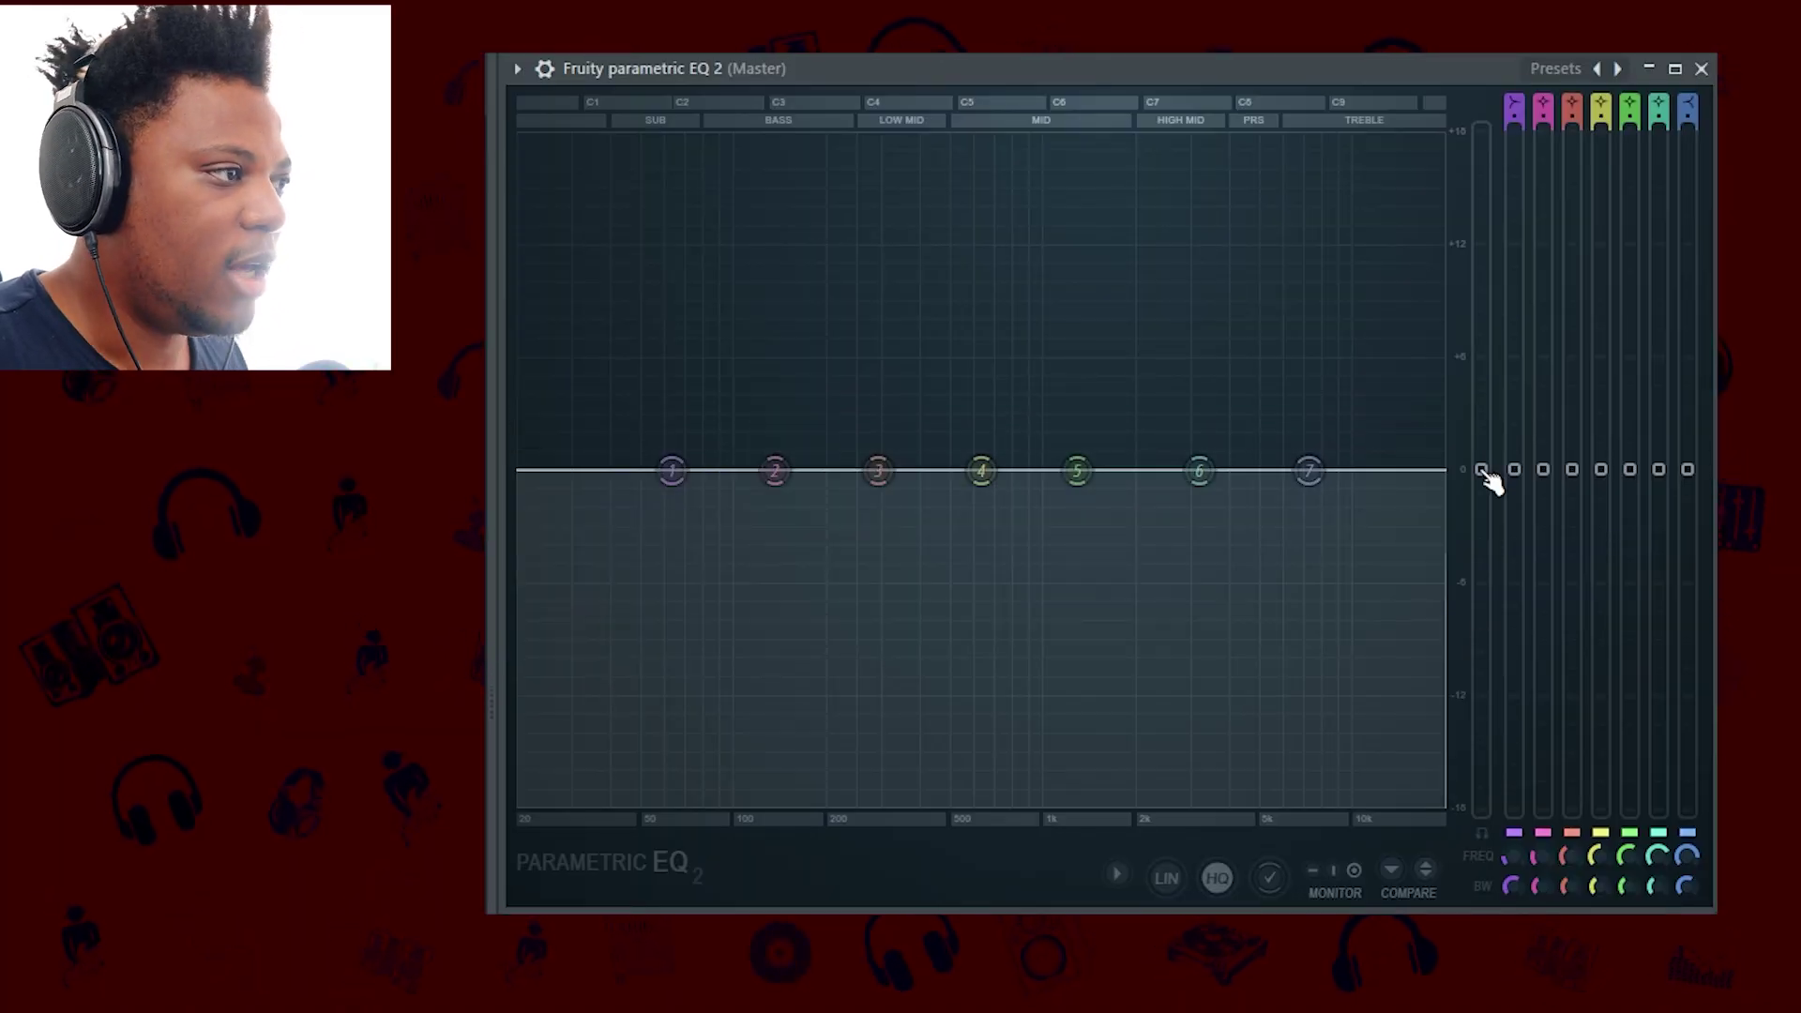
# - Try boosting band 1, the low shelf at 63 Hz, by about 9 dB with its level slider
pyautogui.press('F9')
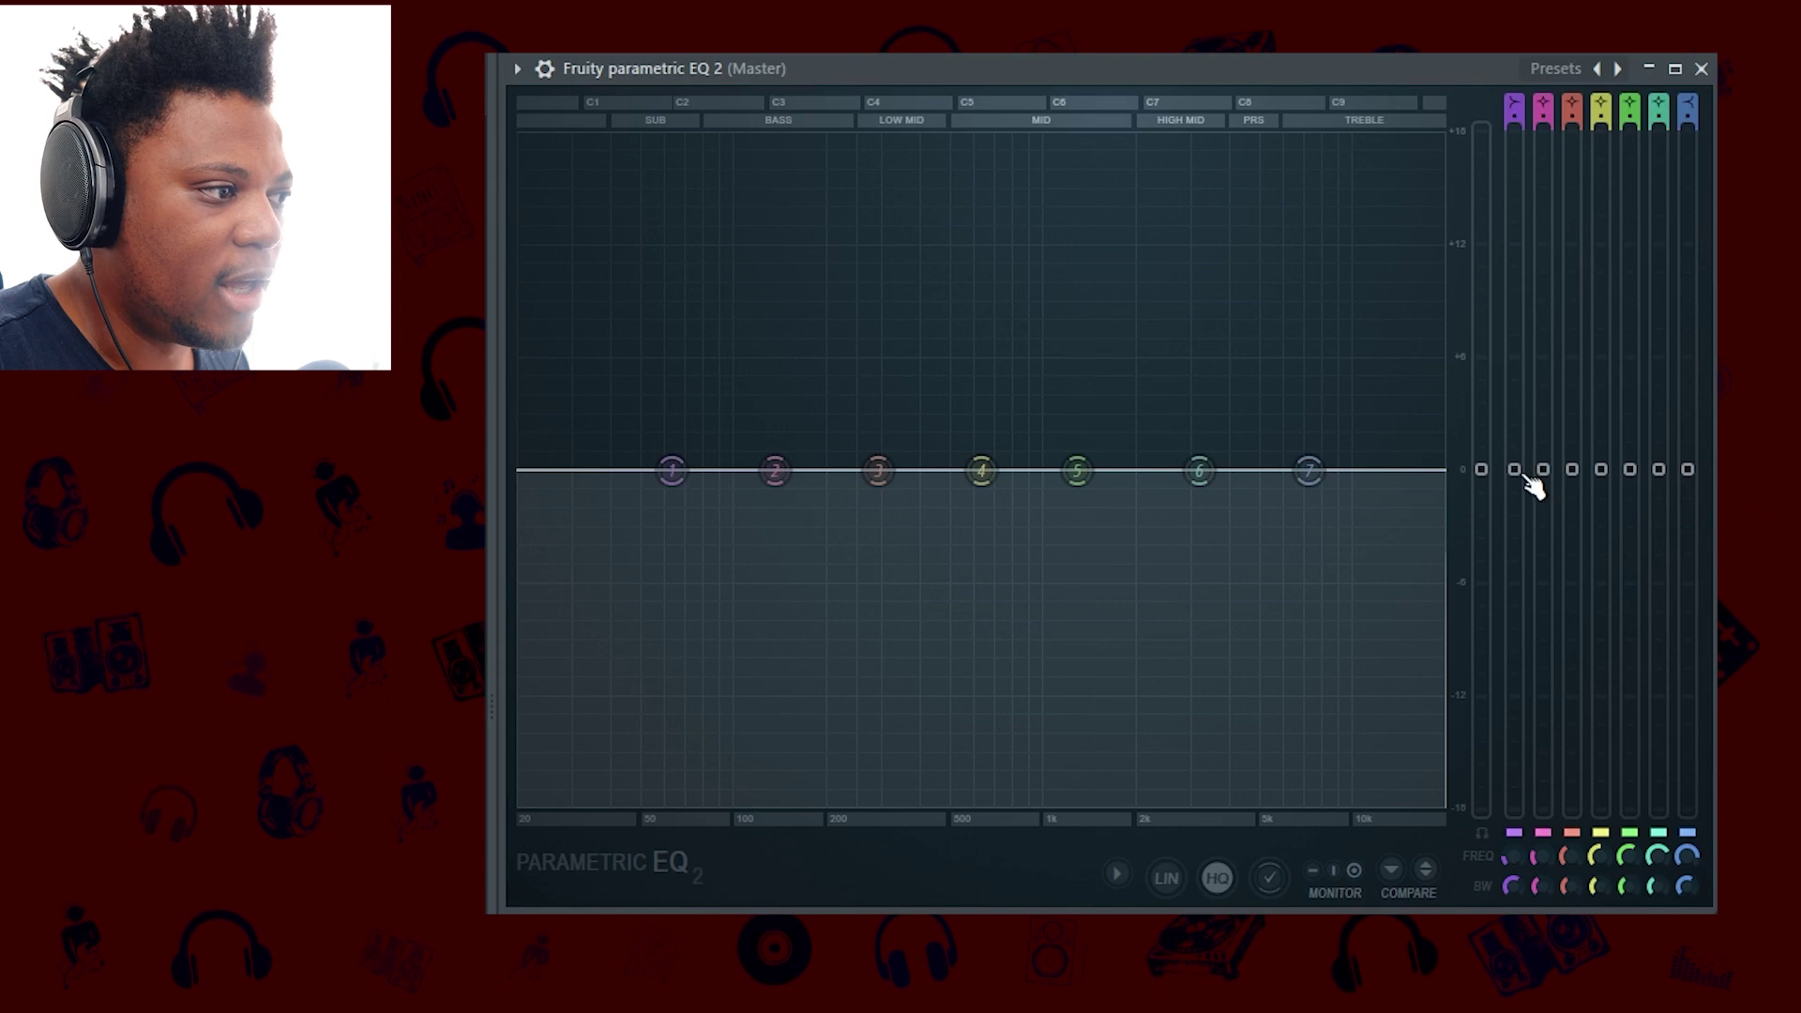
pyautogui.moveTo(1514, 469); pyautogui.dragTo(1514, 249)
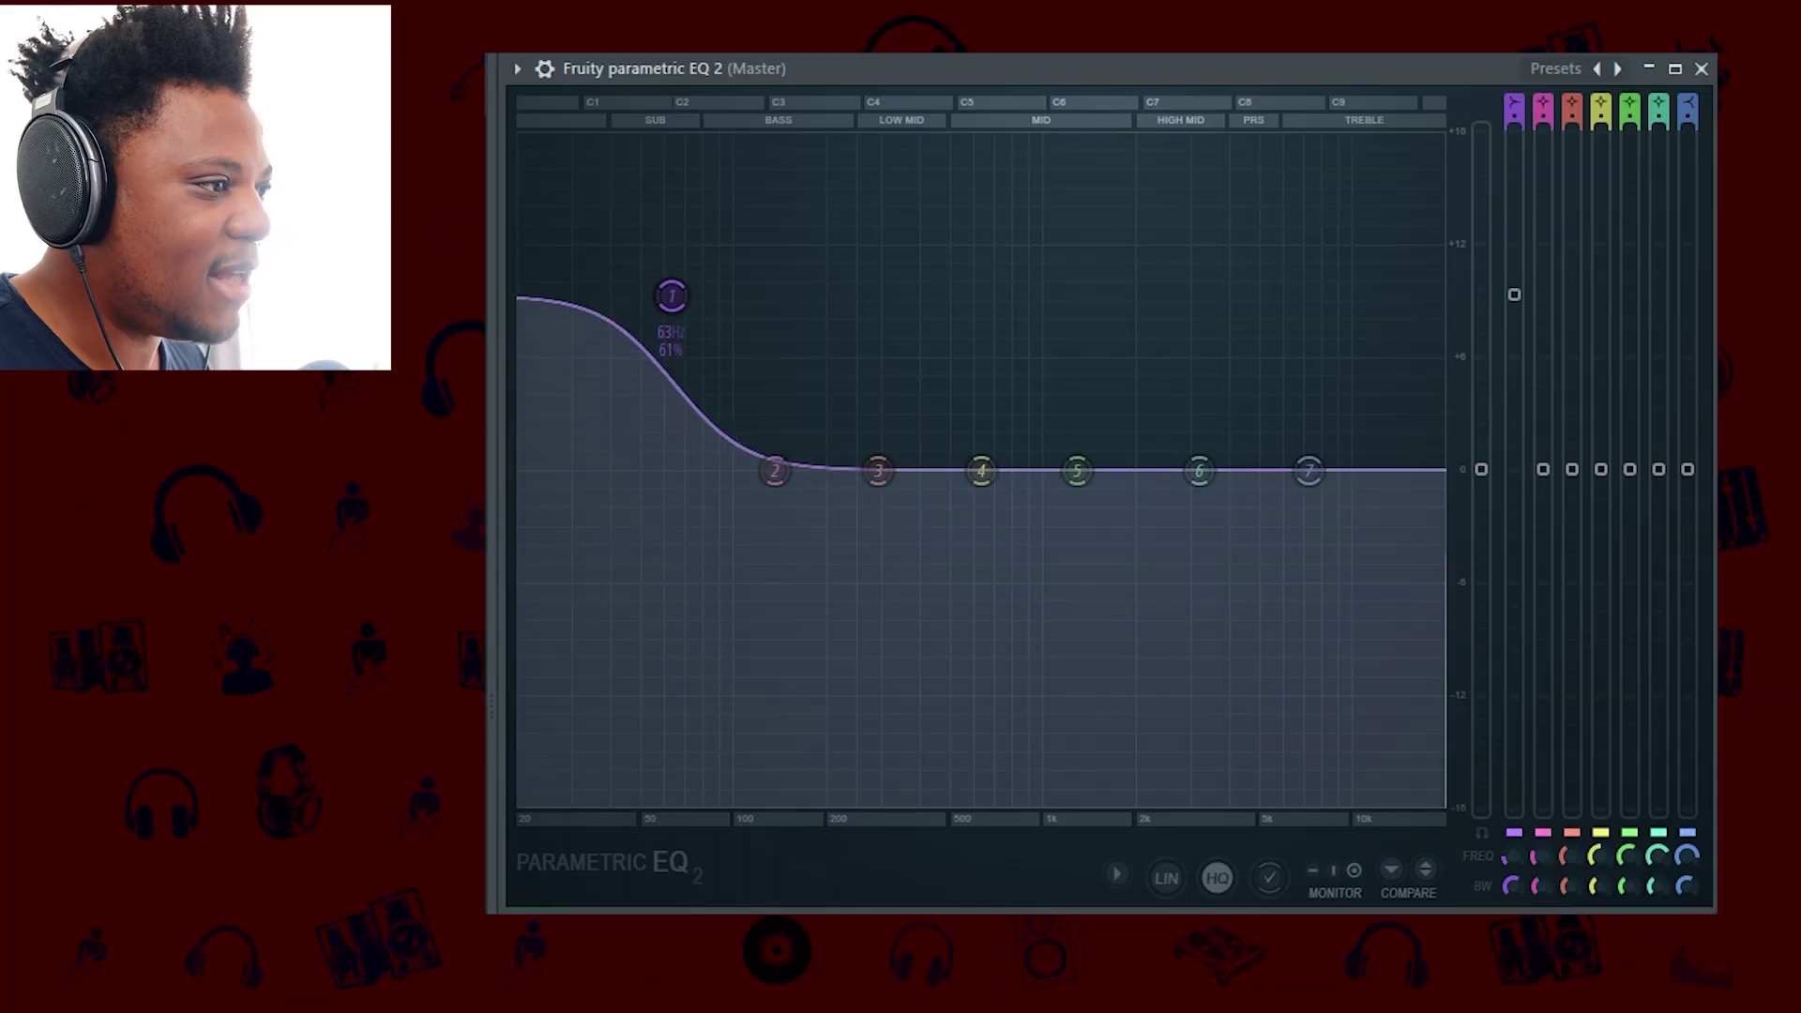
pyautogui.moveTo(1514, 293); pyautogui.dragTo(1518, 328)
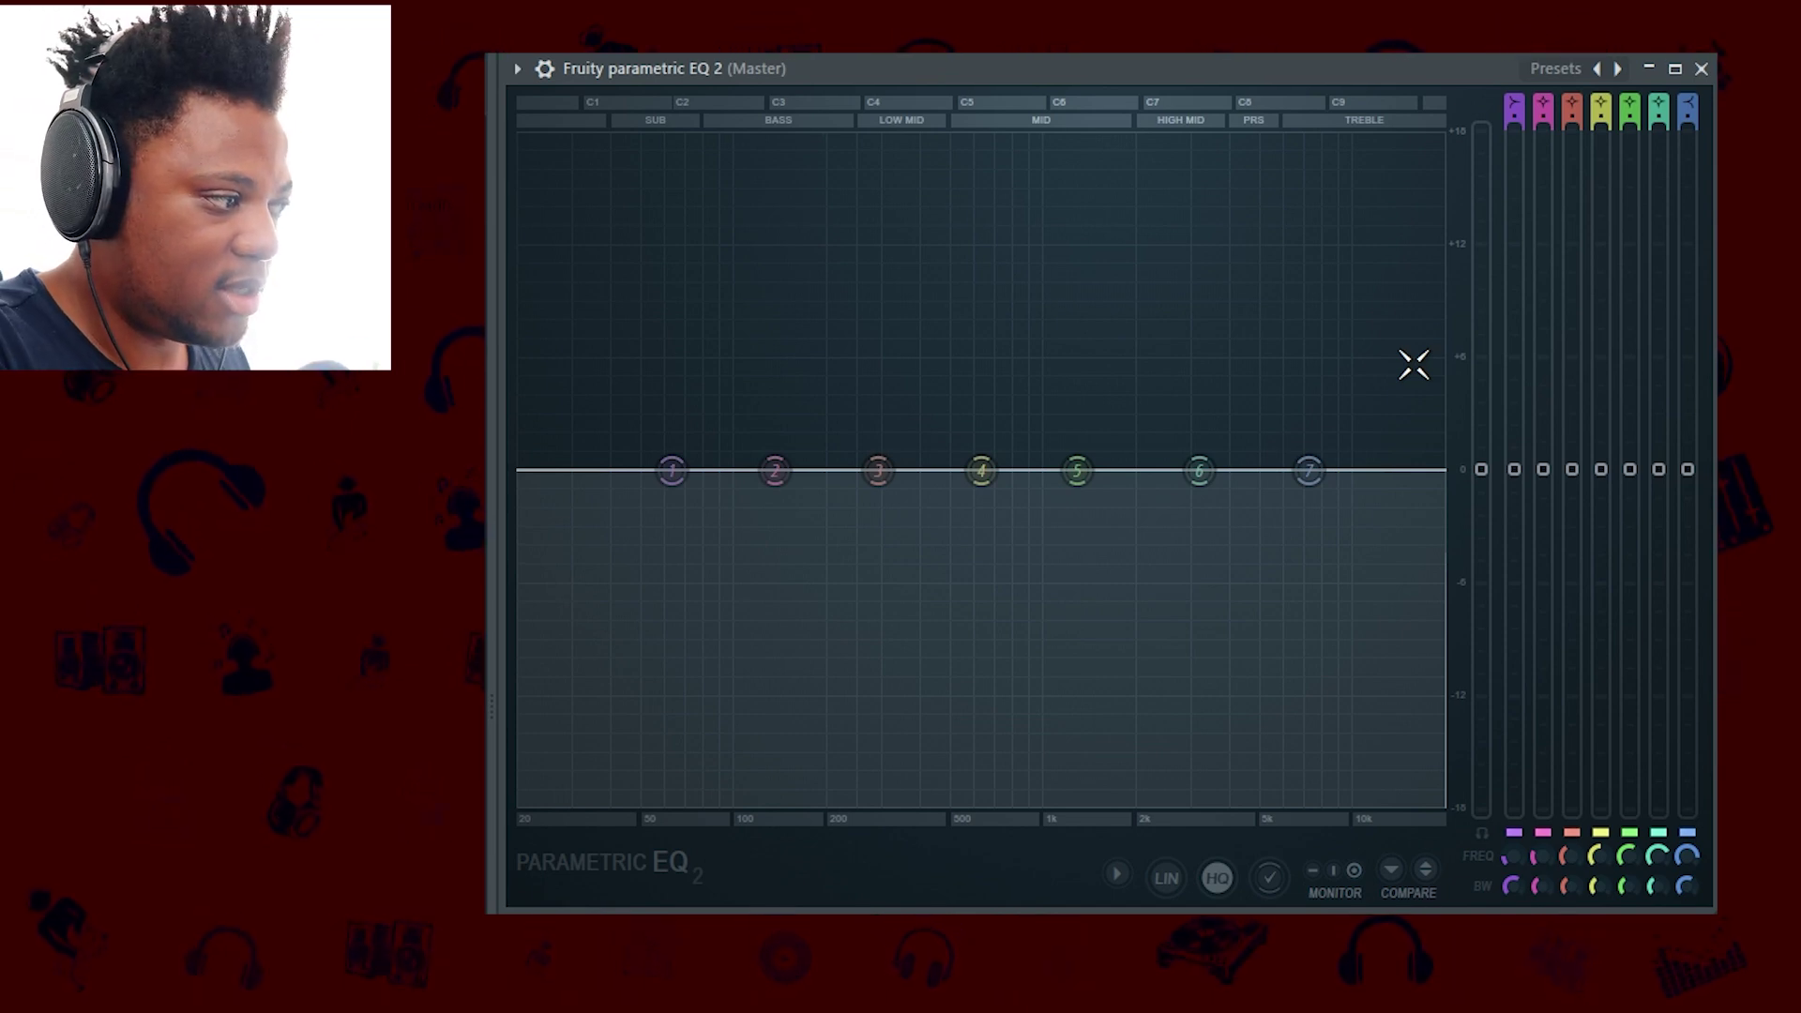
# - Audition the track and cut band 3 by about 6 dB at 296 Hz
pyautogui.press('space')
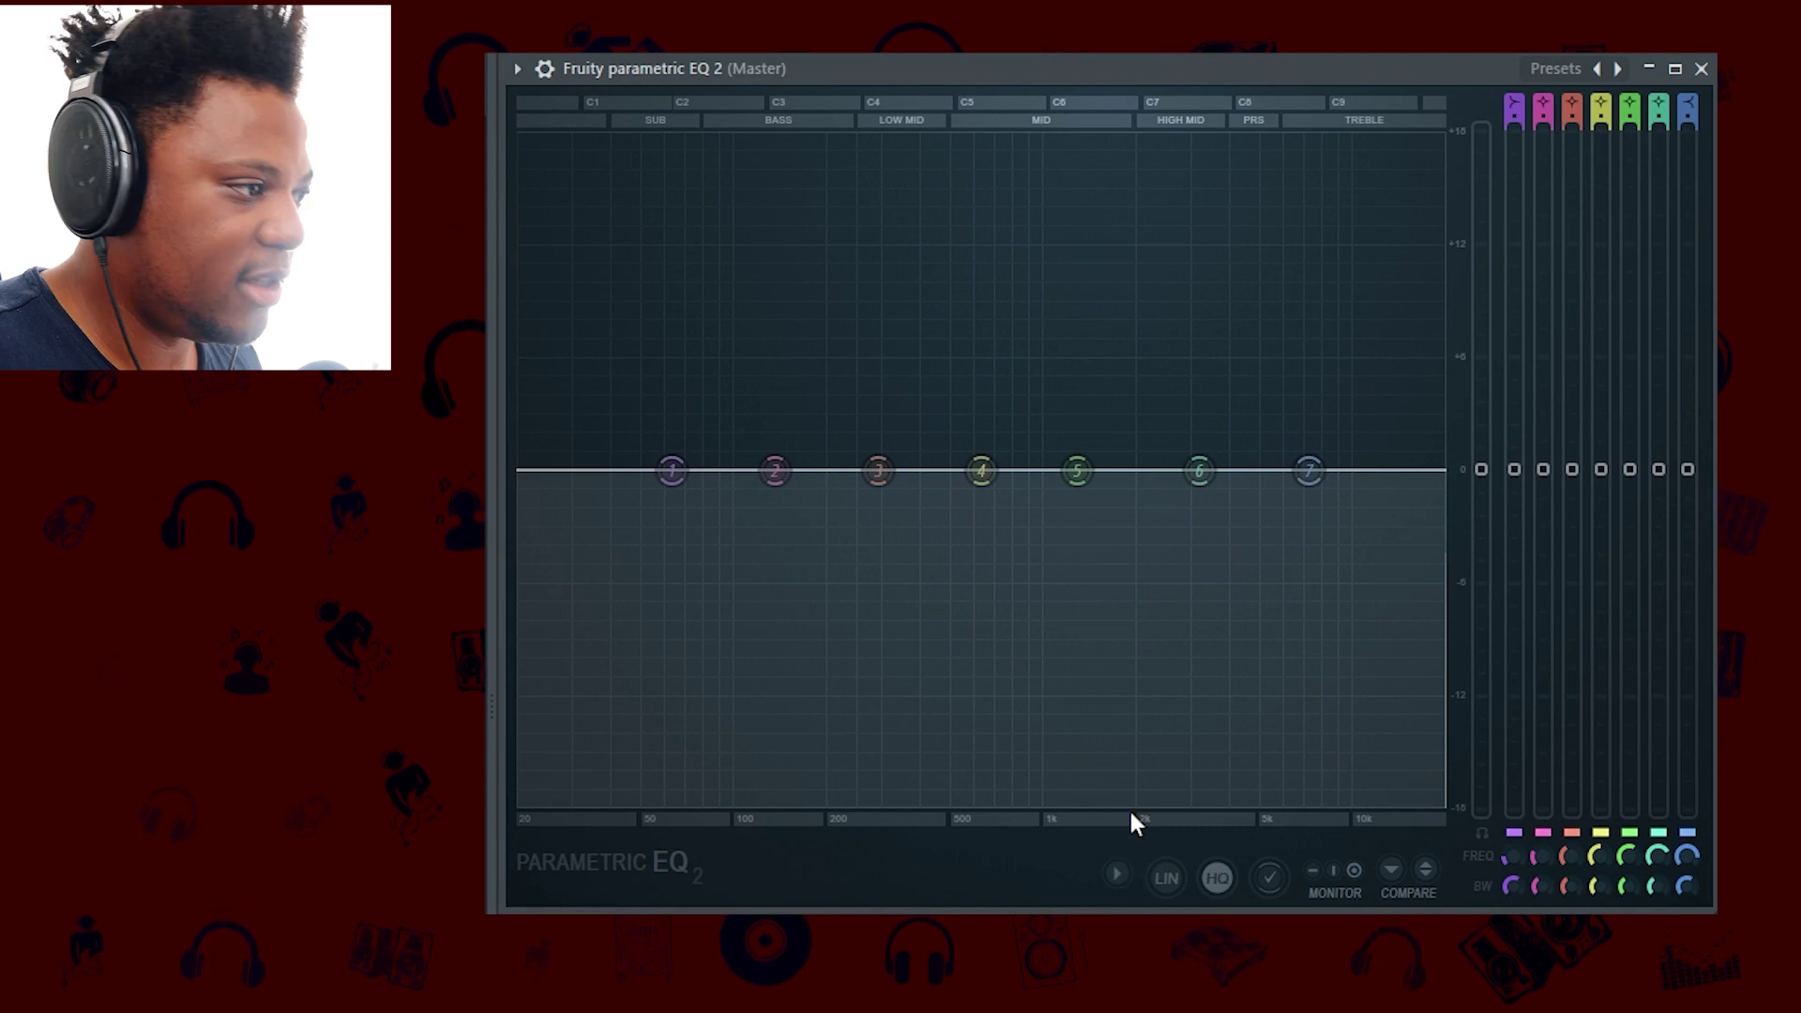
pyautogui.press('space')
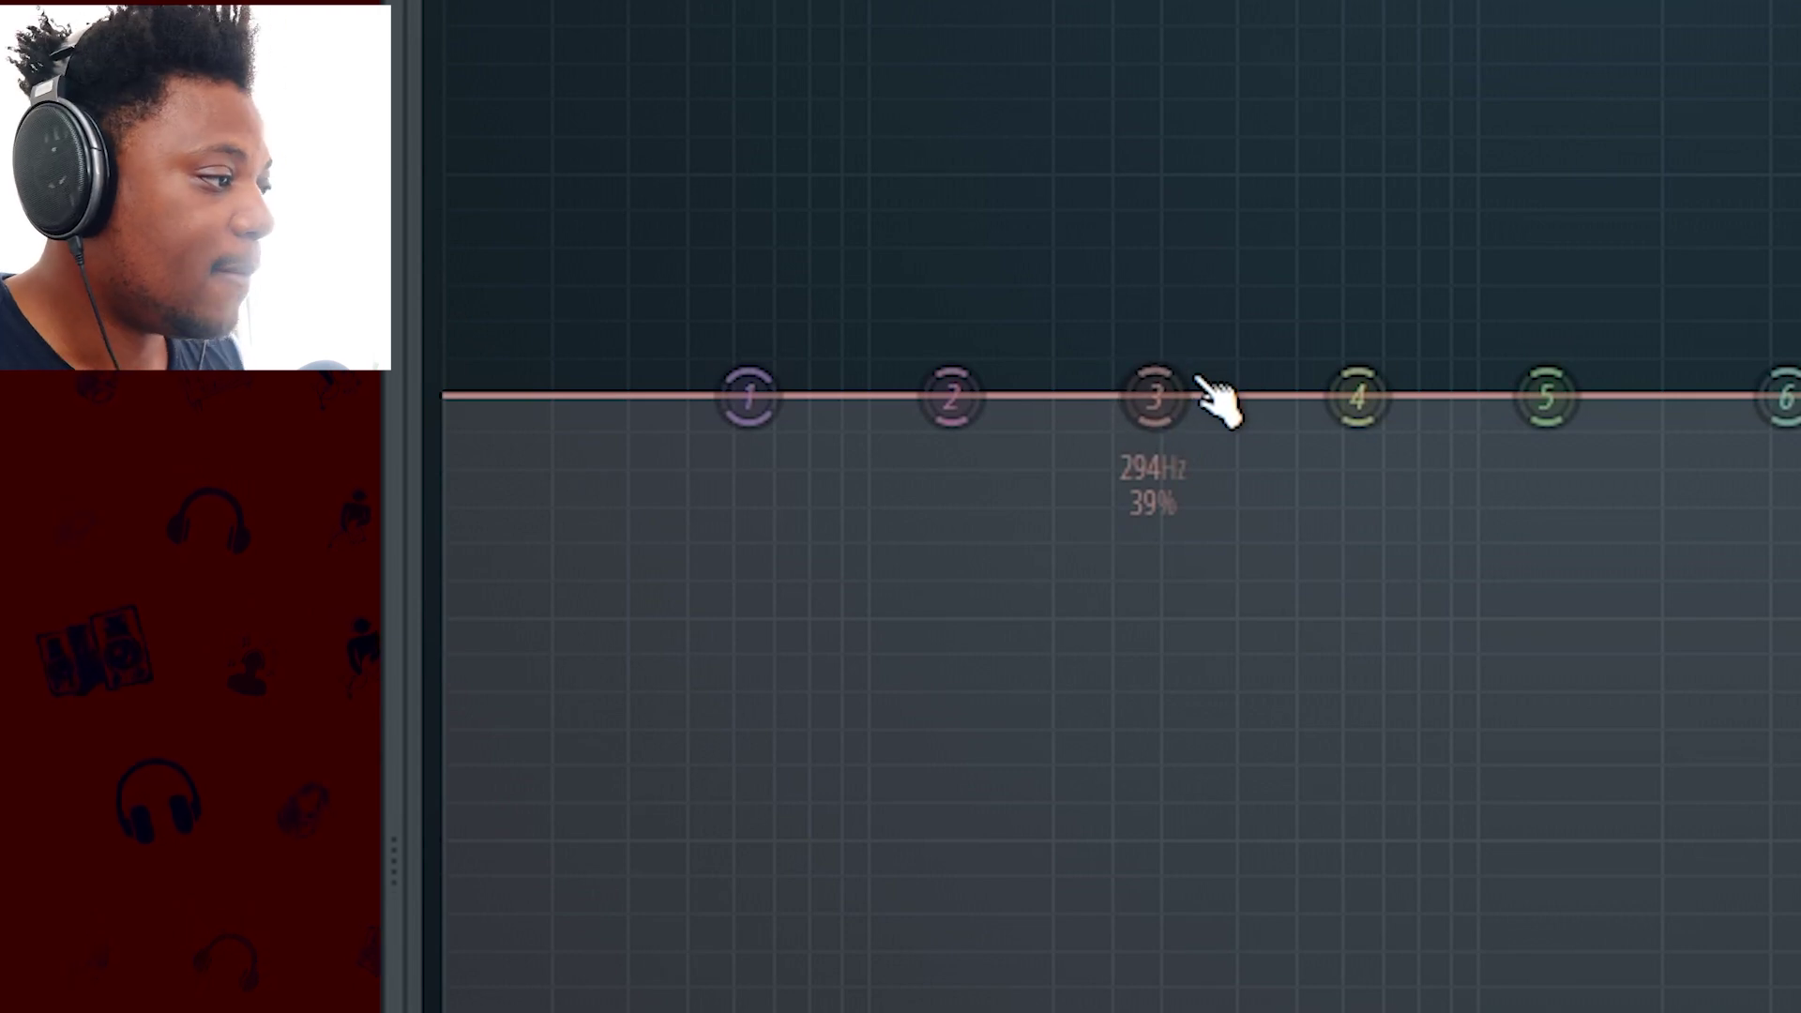
pyautogui.press('space')
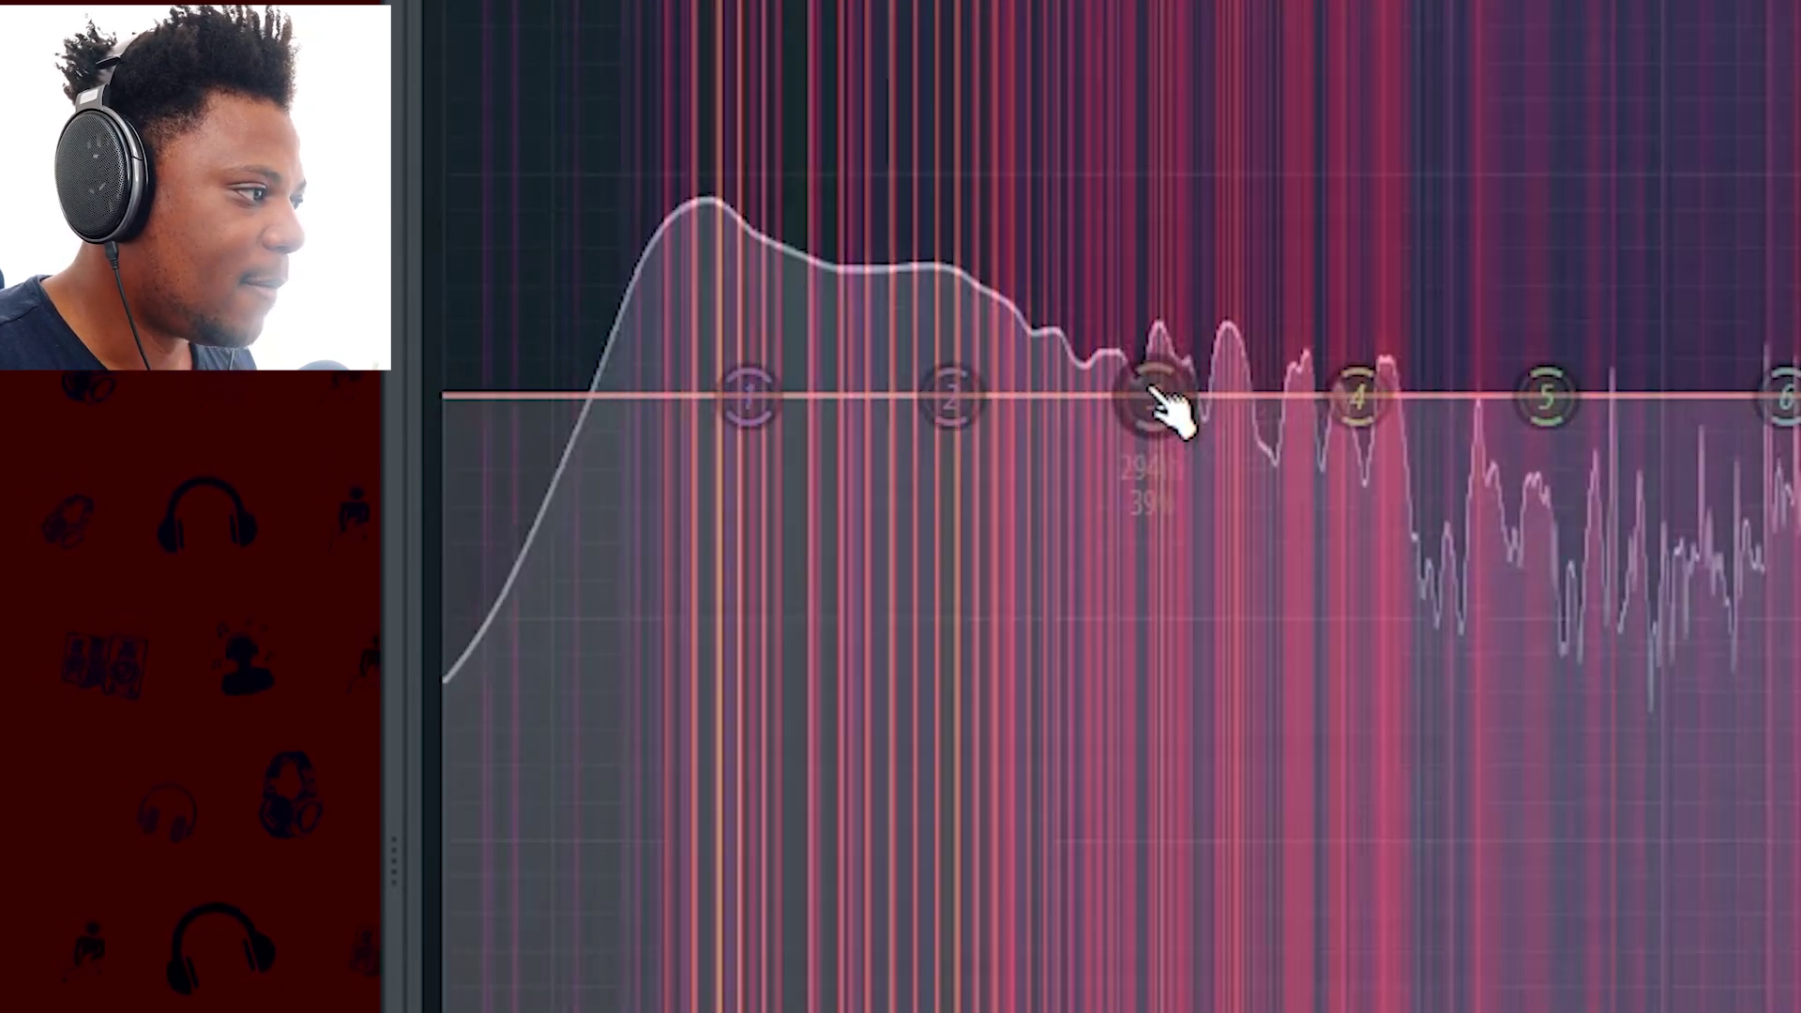
pyautogui.click(1156, 398)
pyautogui.moveTo(1156, 398); pyautogui.dragTo(1156, 610)
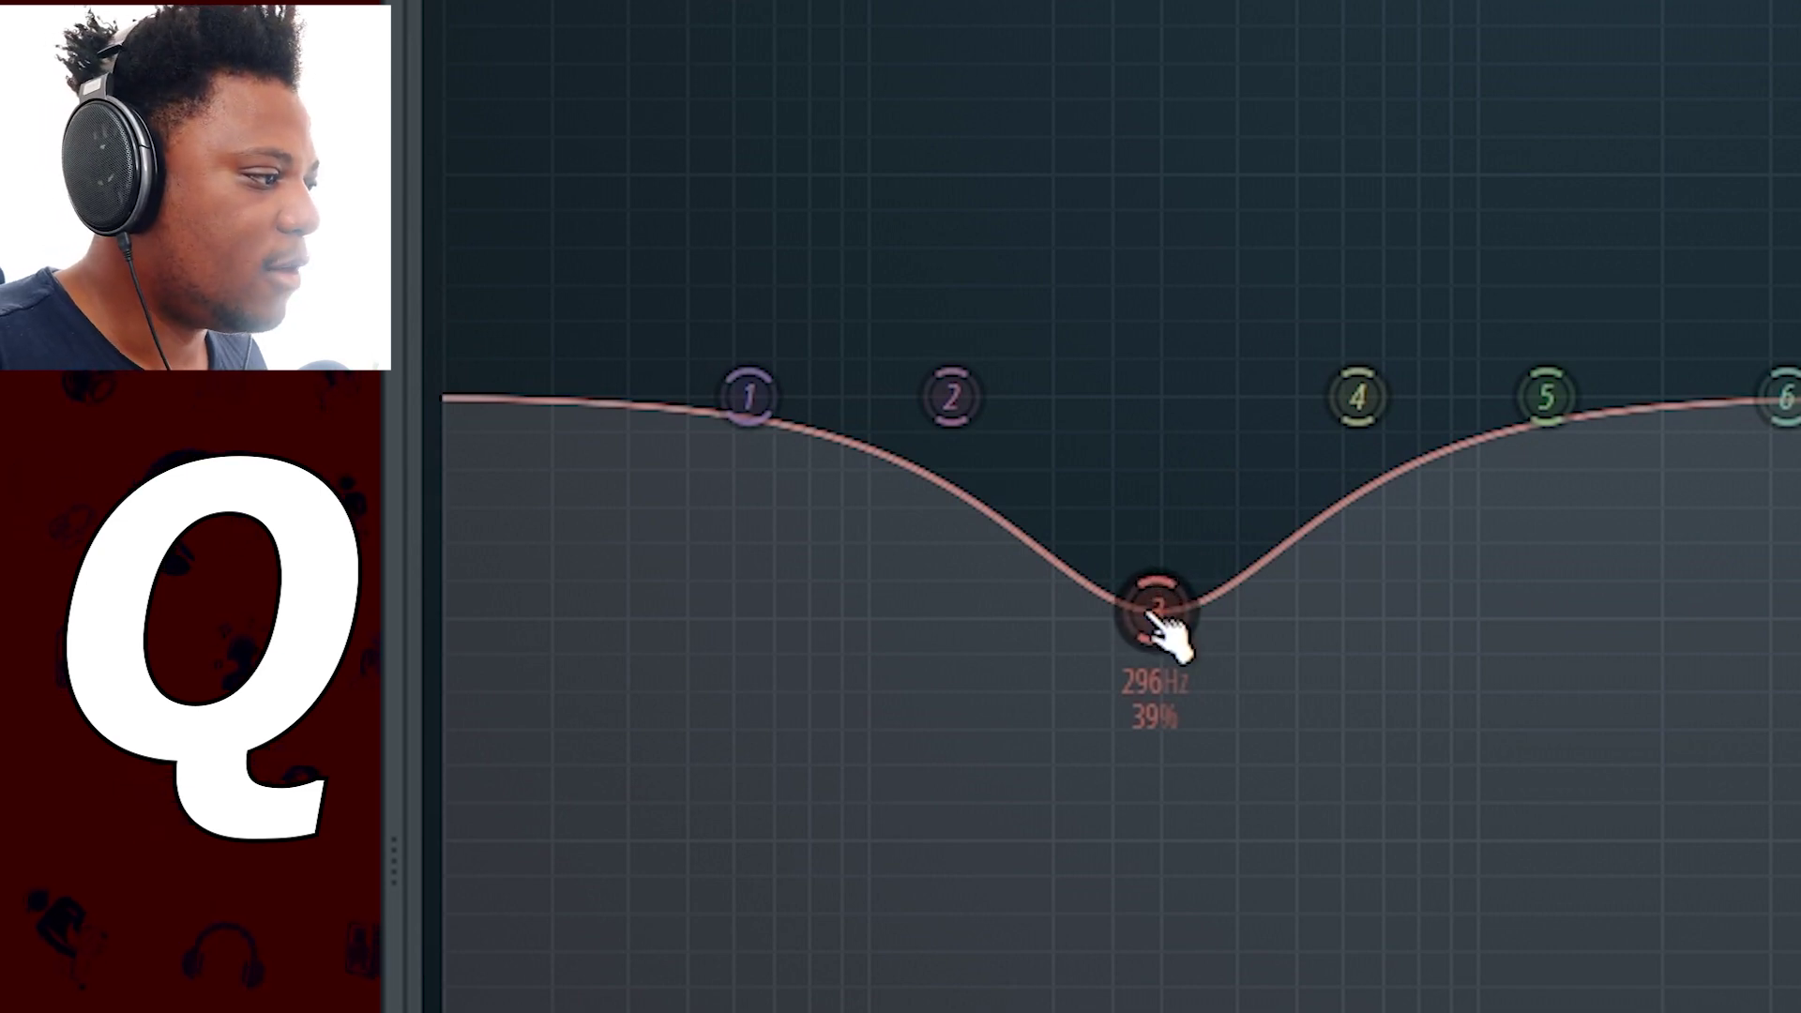
# - Widen and narrow band 3's bandwidth to compare curve shapes, leaving it at 0%
pyautogui.scroll(-5, 1168, 628)
pyautogui.scroll(8, 1168, 628)
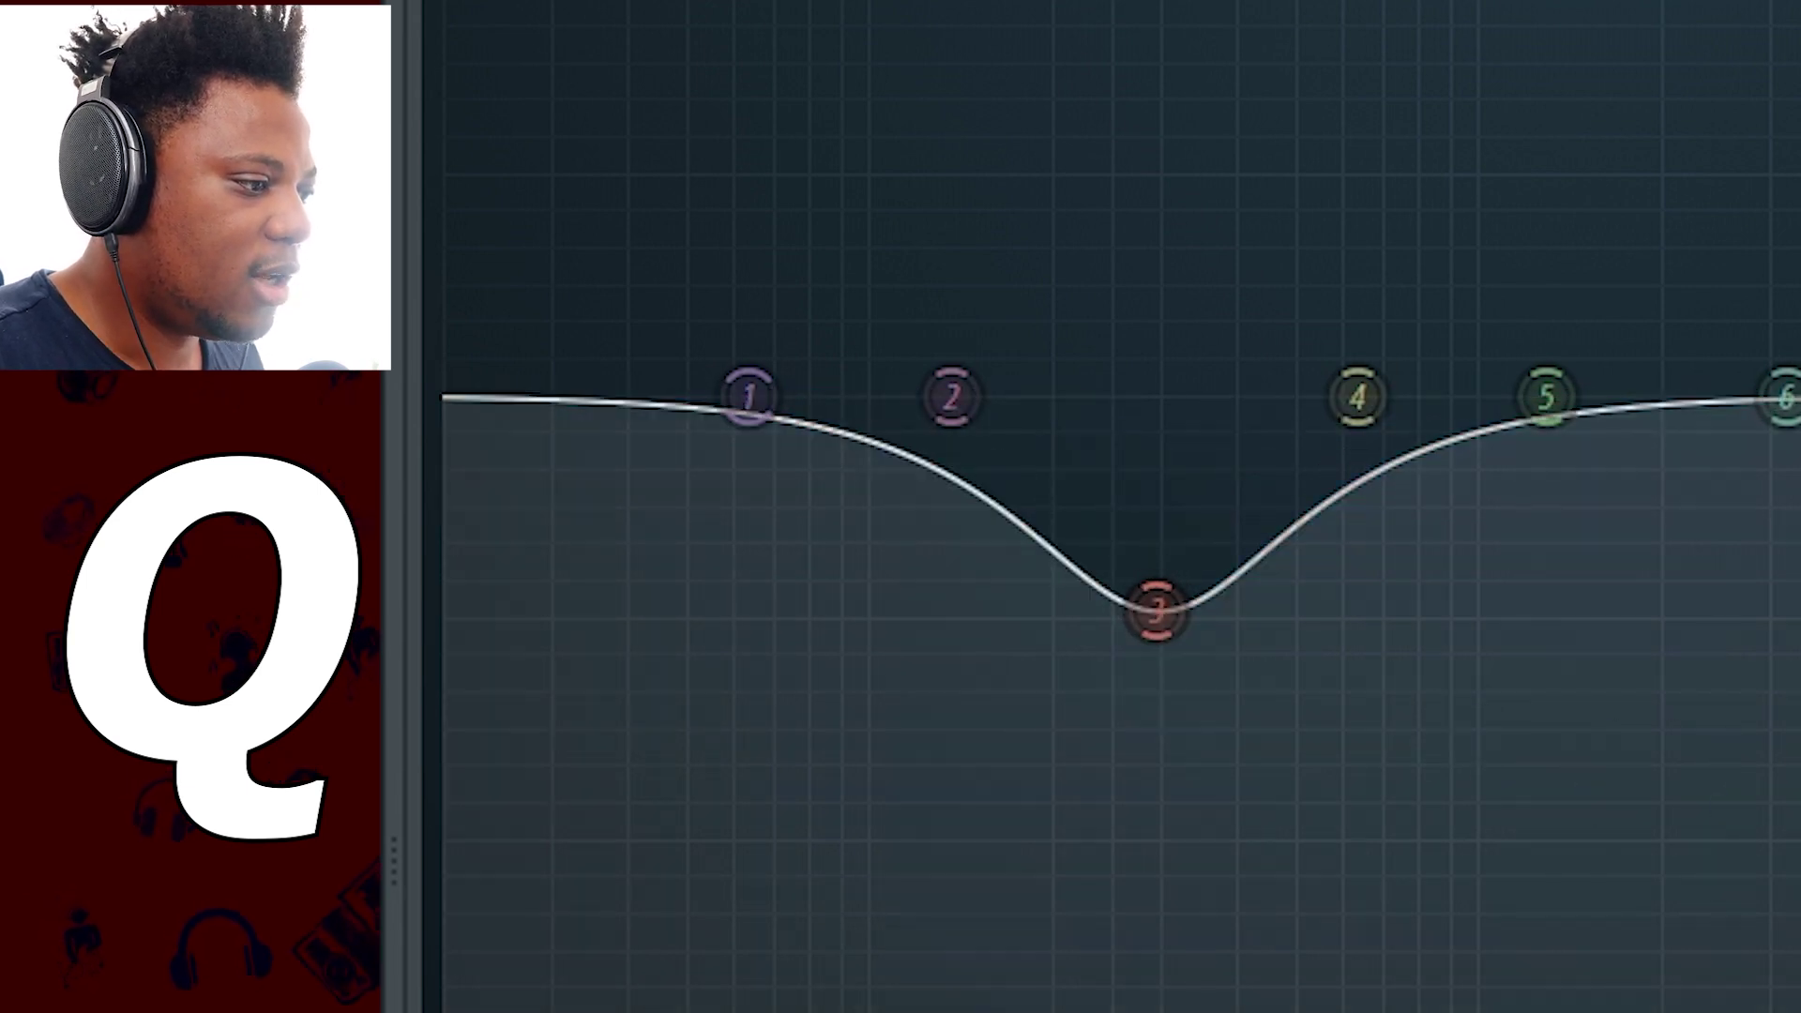
pyautogui.scroll(-4, 1156, 610)
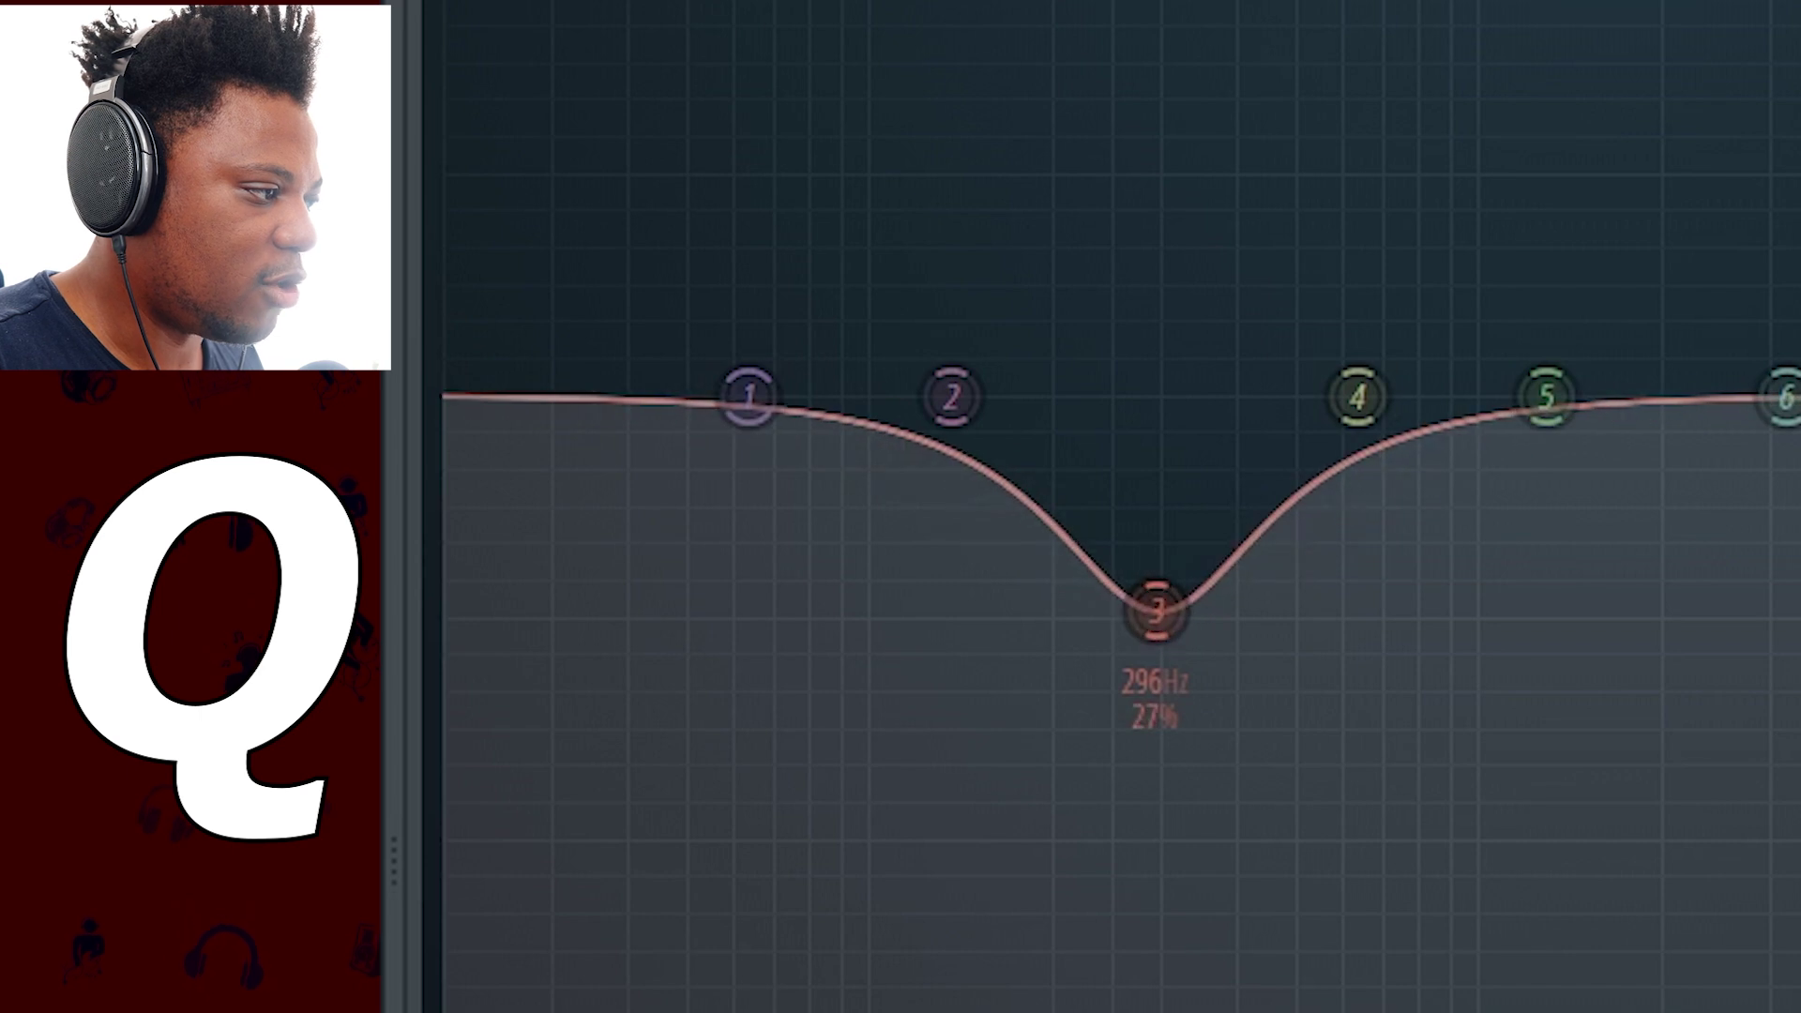
pyautogui.scroll(4, 1157, 609)
pyautogui.scroll(-10, 1157, 610)
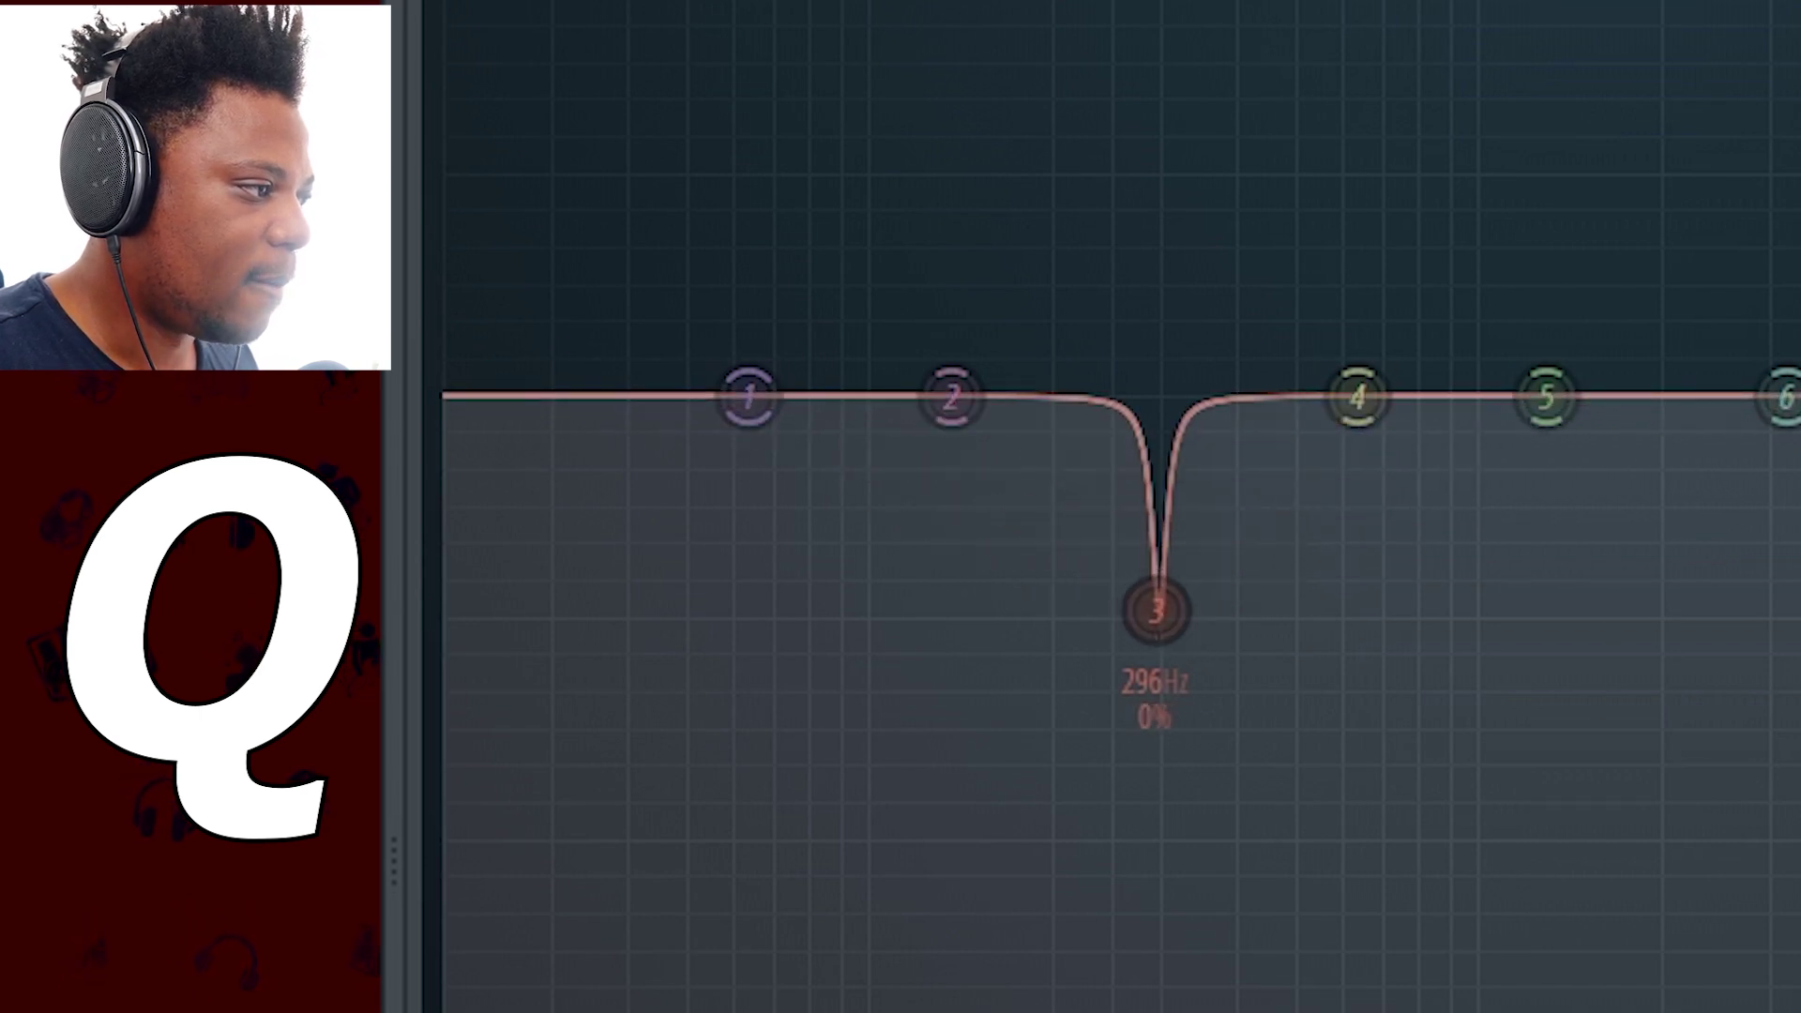
pyautogui.scroll(7, 1156, 610)
pyautogui.scroll(-7, 1157, 610)
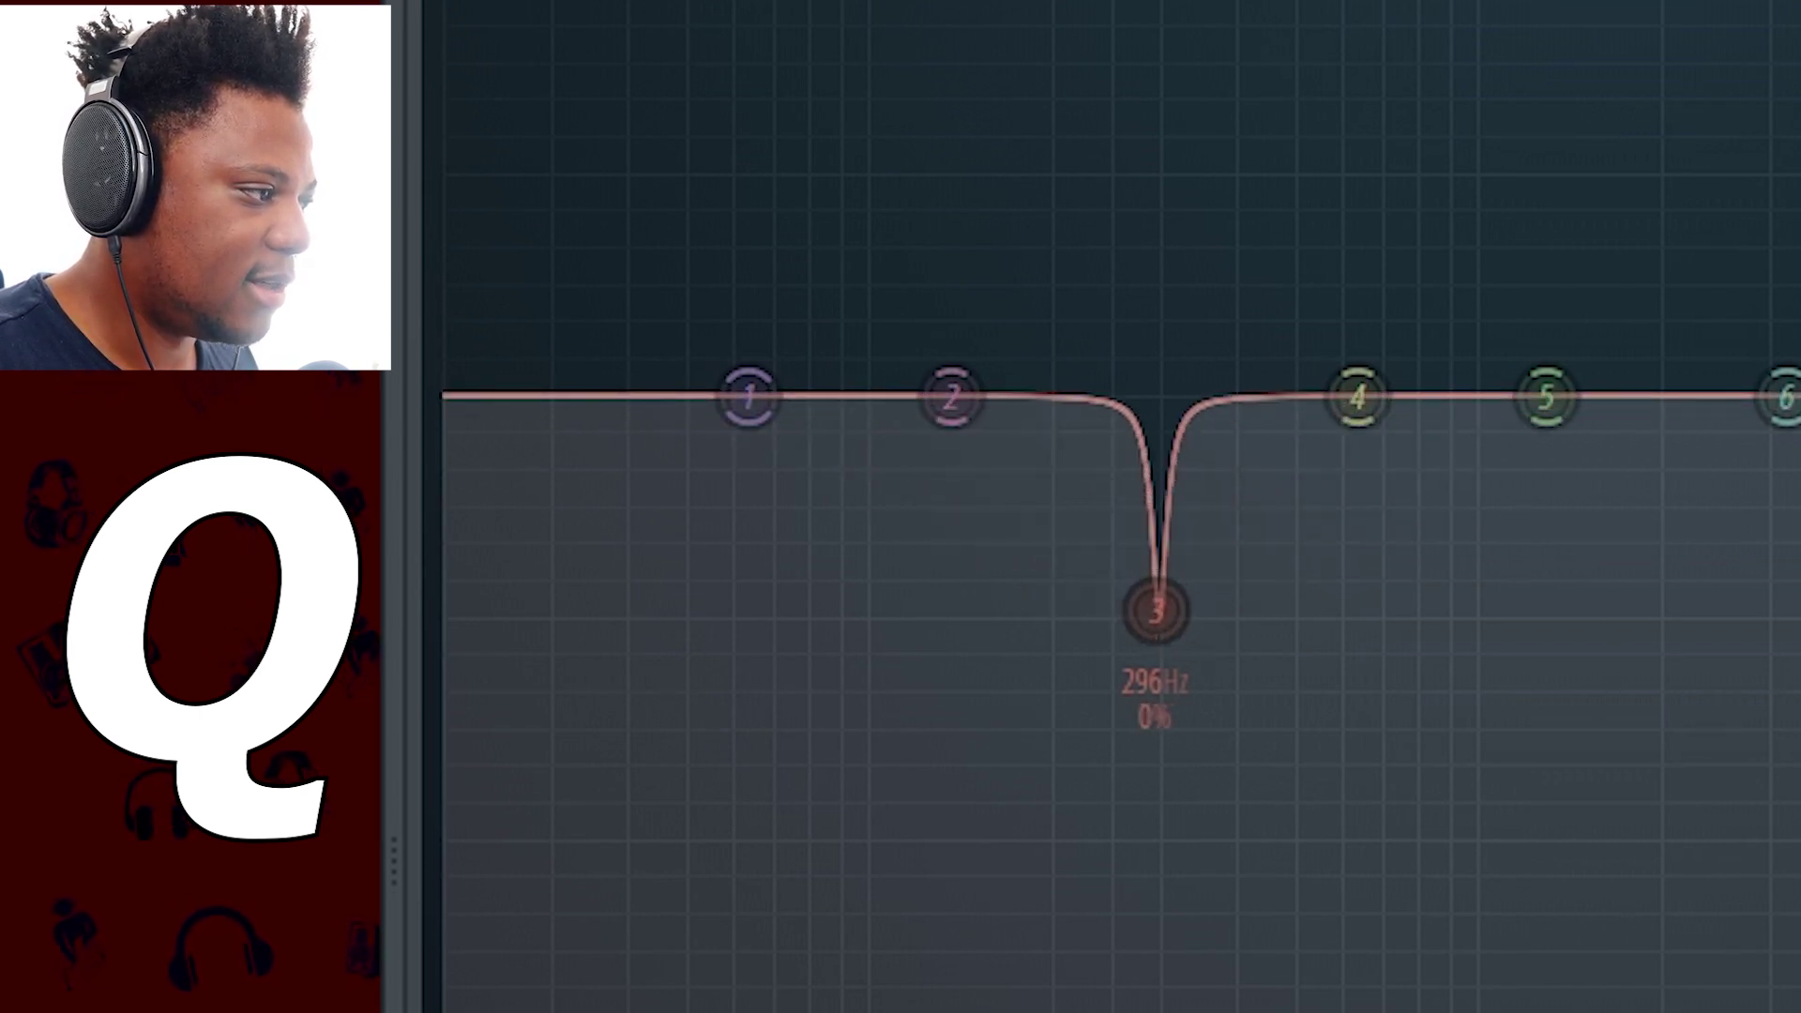
pyautogui.scroll(6, 1157, 609)
pyautogui.scroll(-6, 1157, 610)
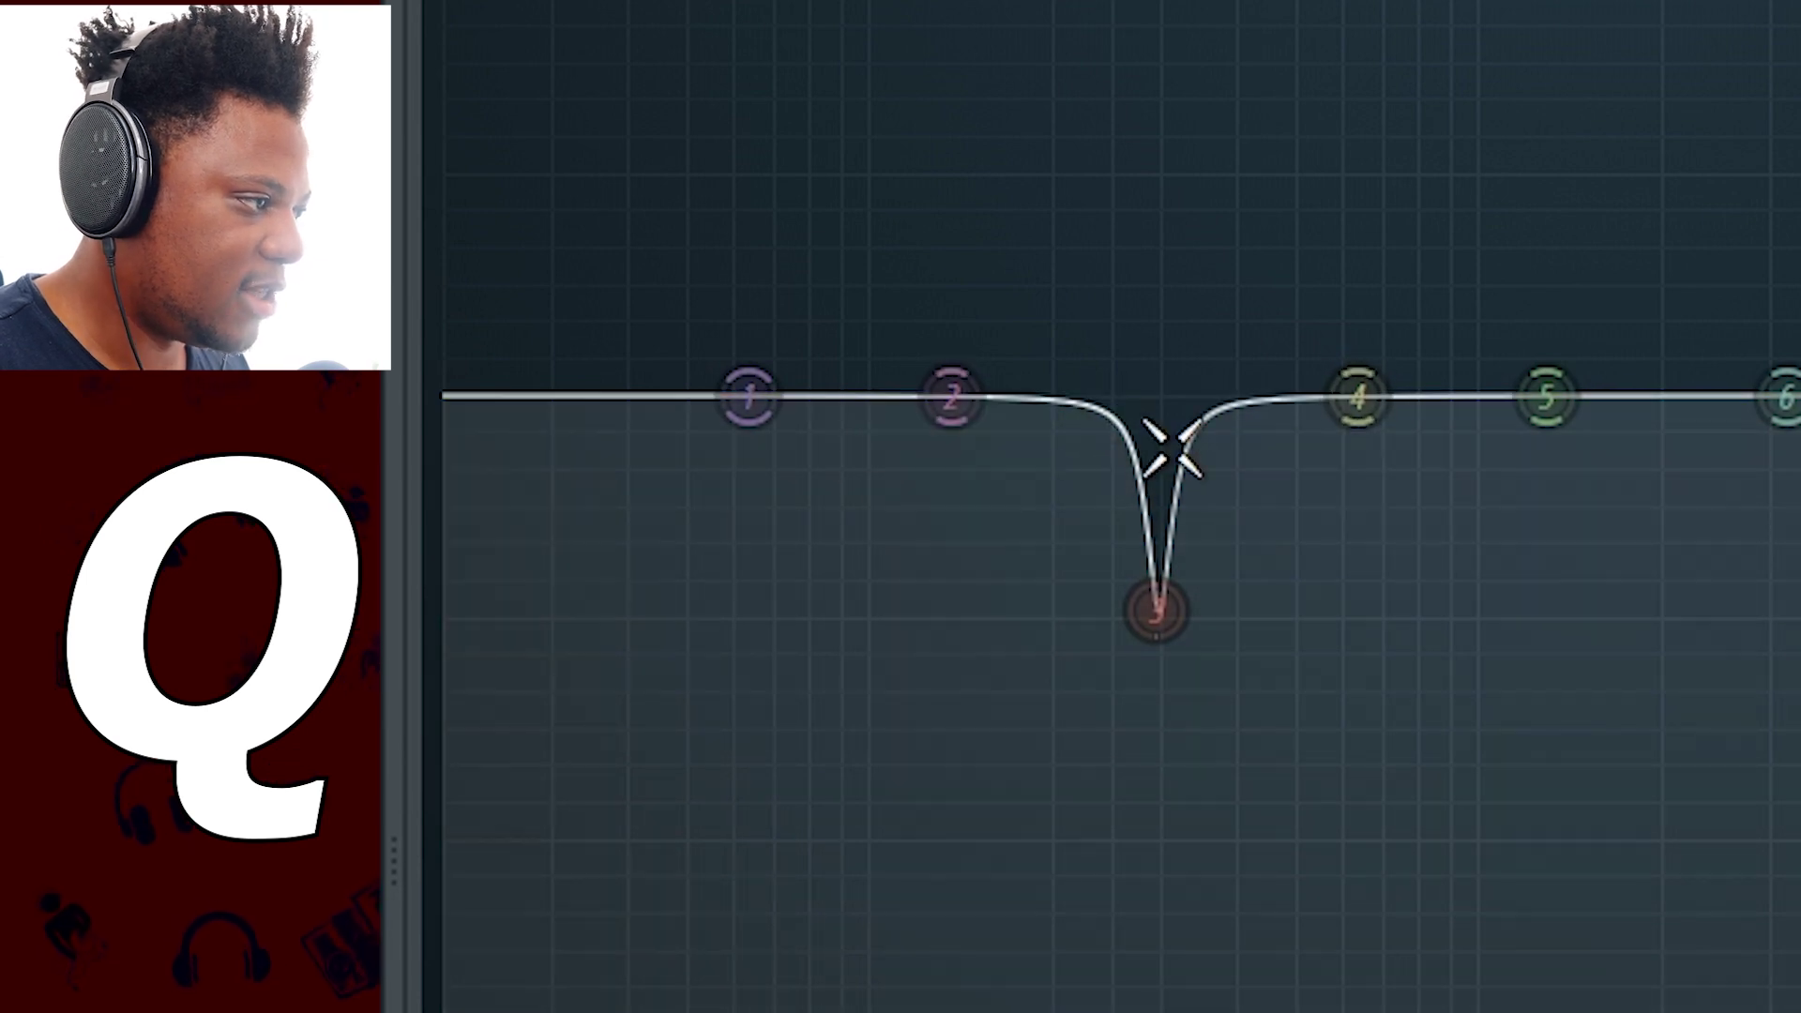
pyautogui.moveTo(1172, 535)
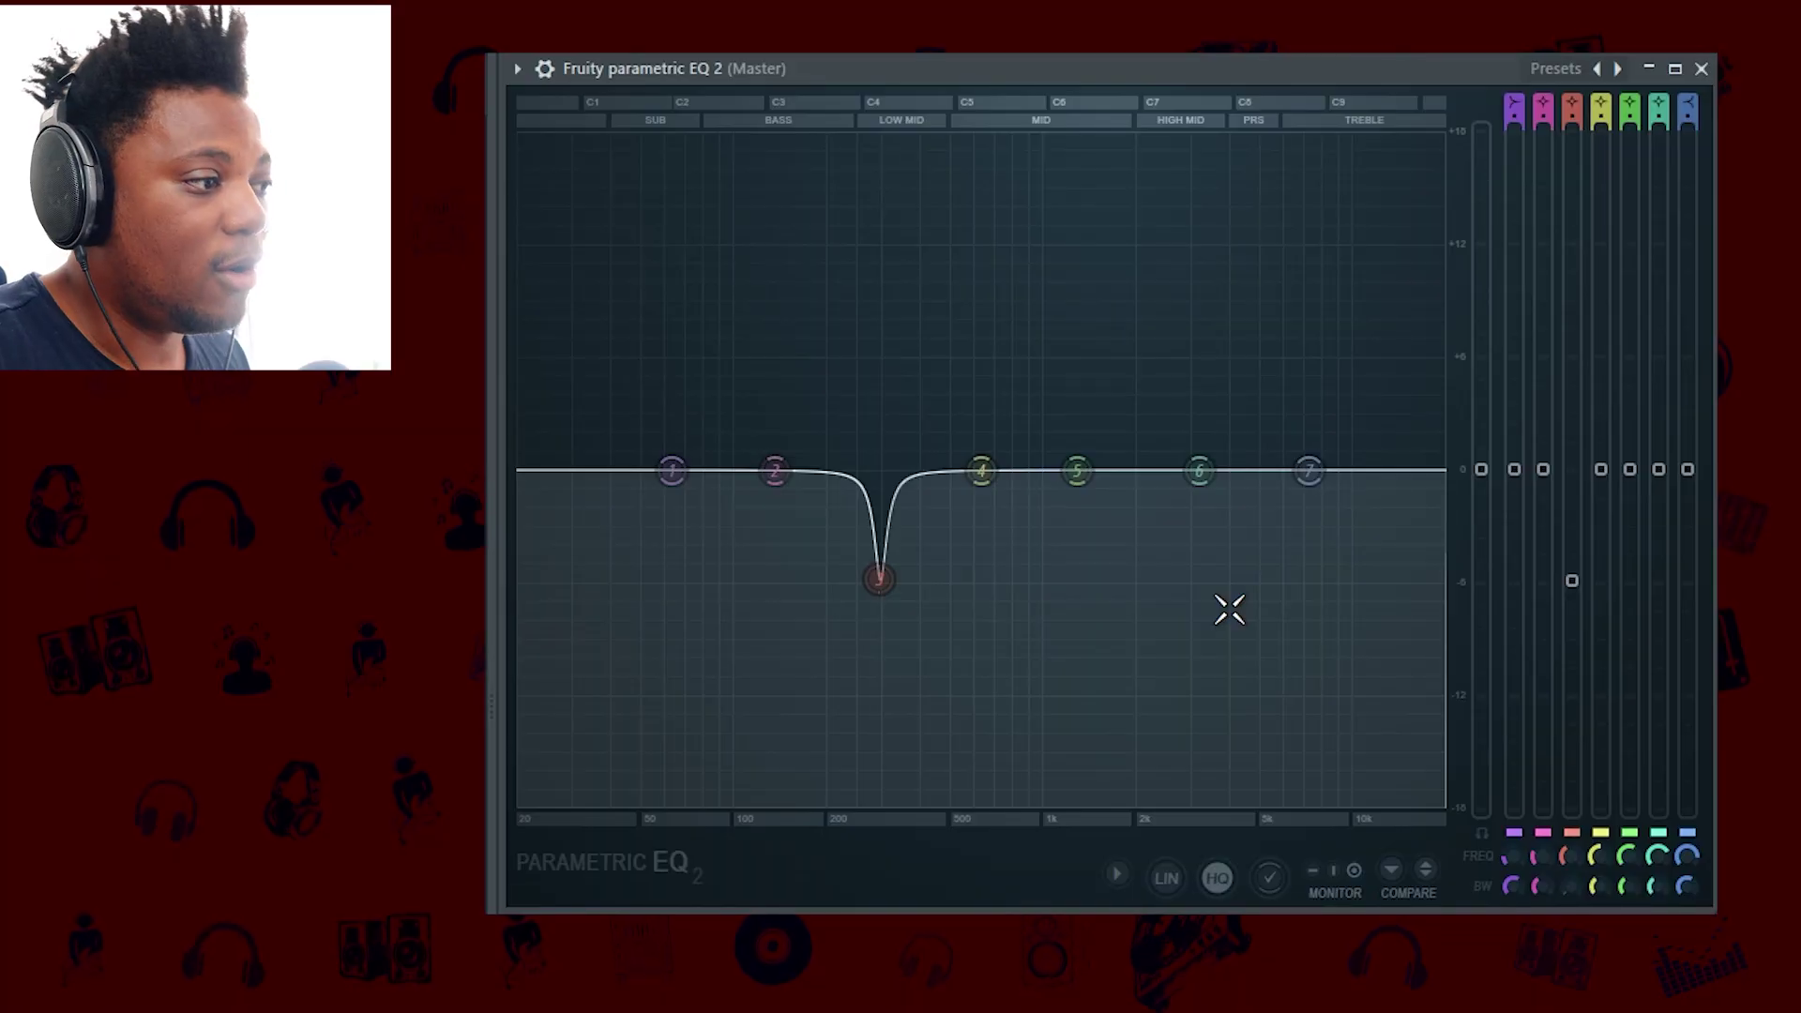
# - Play and stop the track several times to check its spectrum with the narrow band 3 cut
pyautogui.press('space')
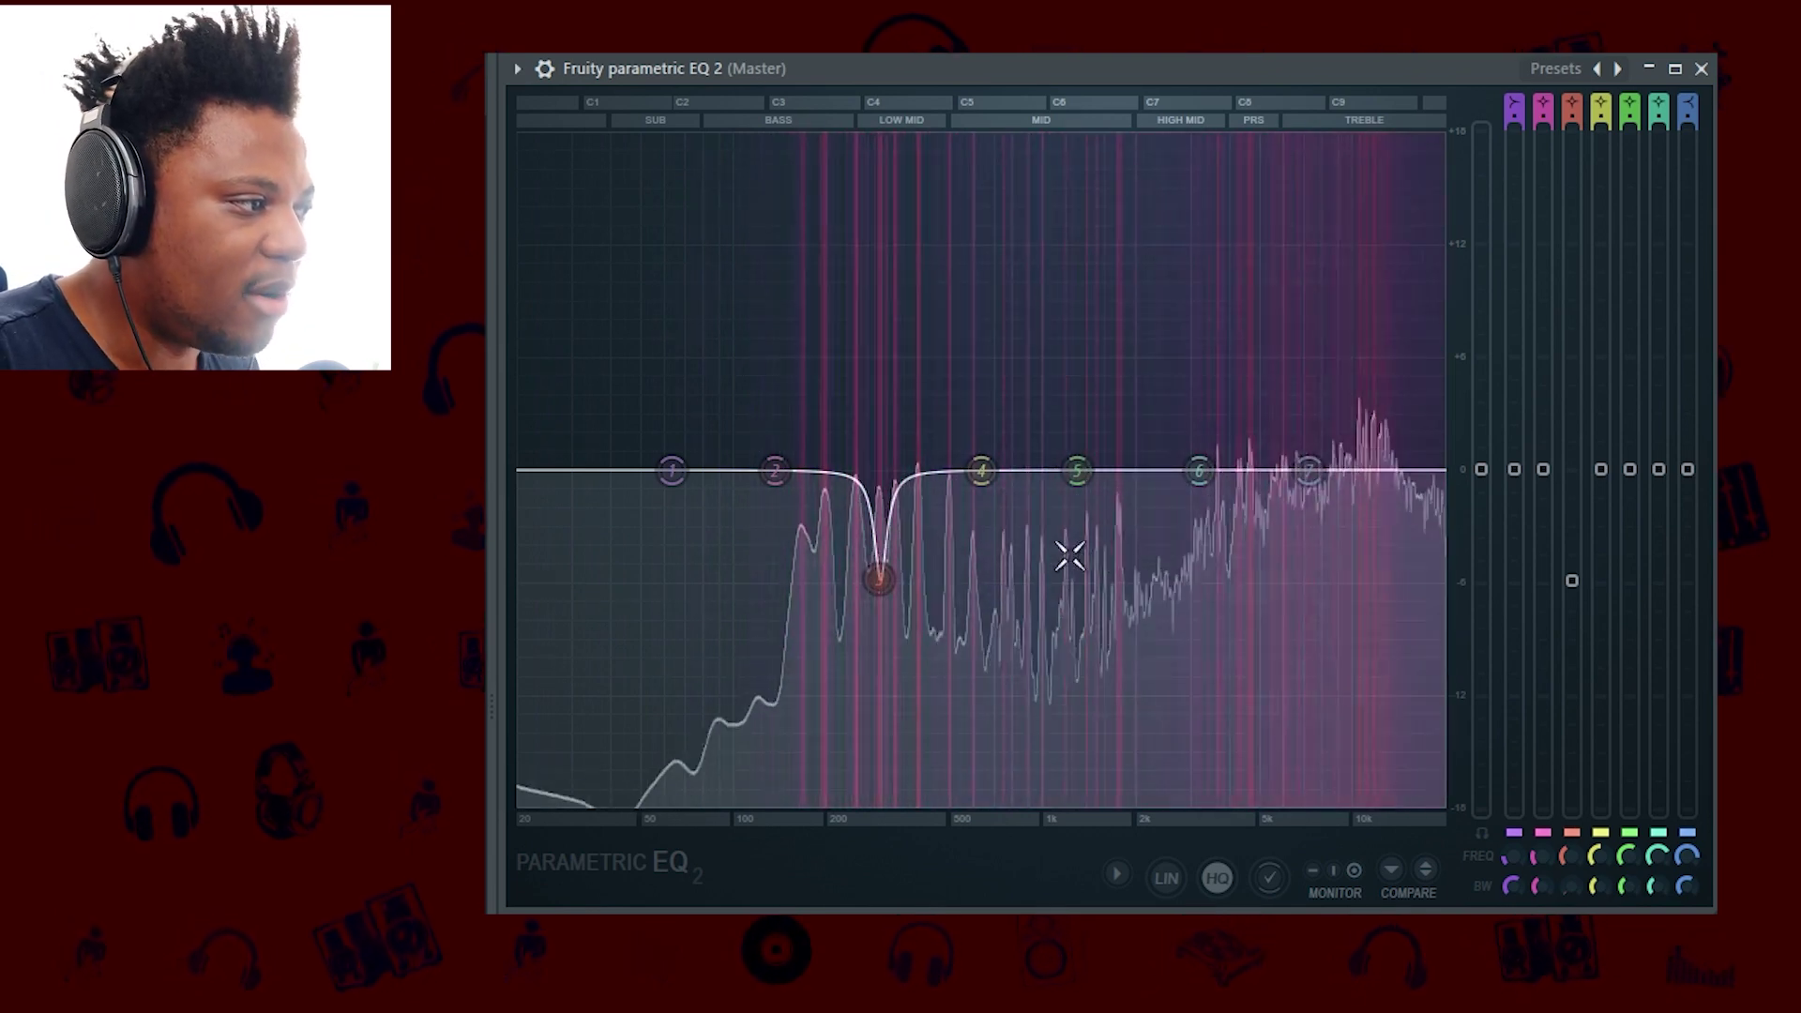
pyautogui.press('space')
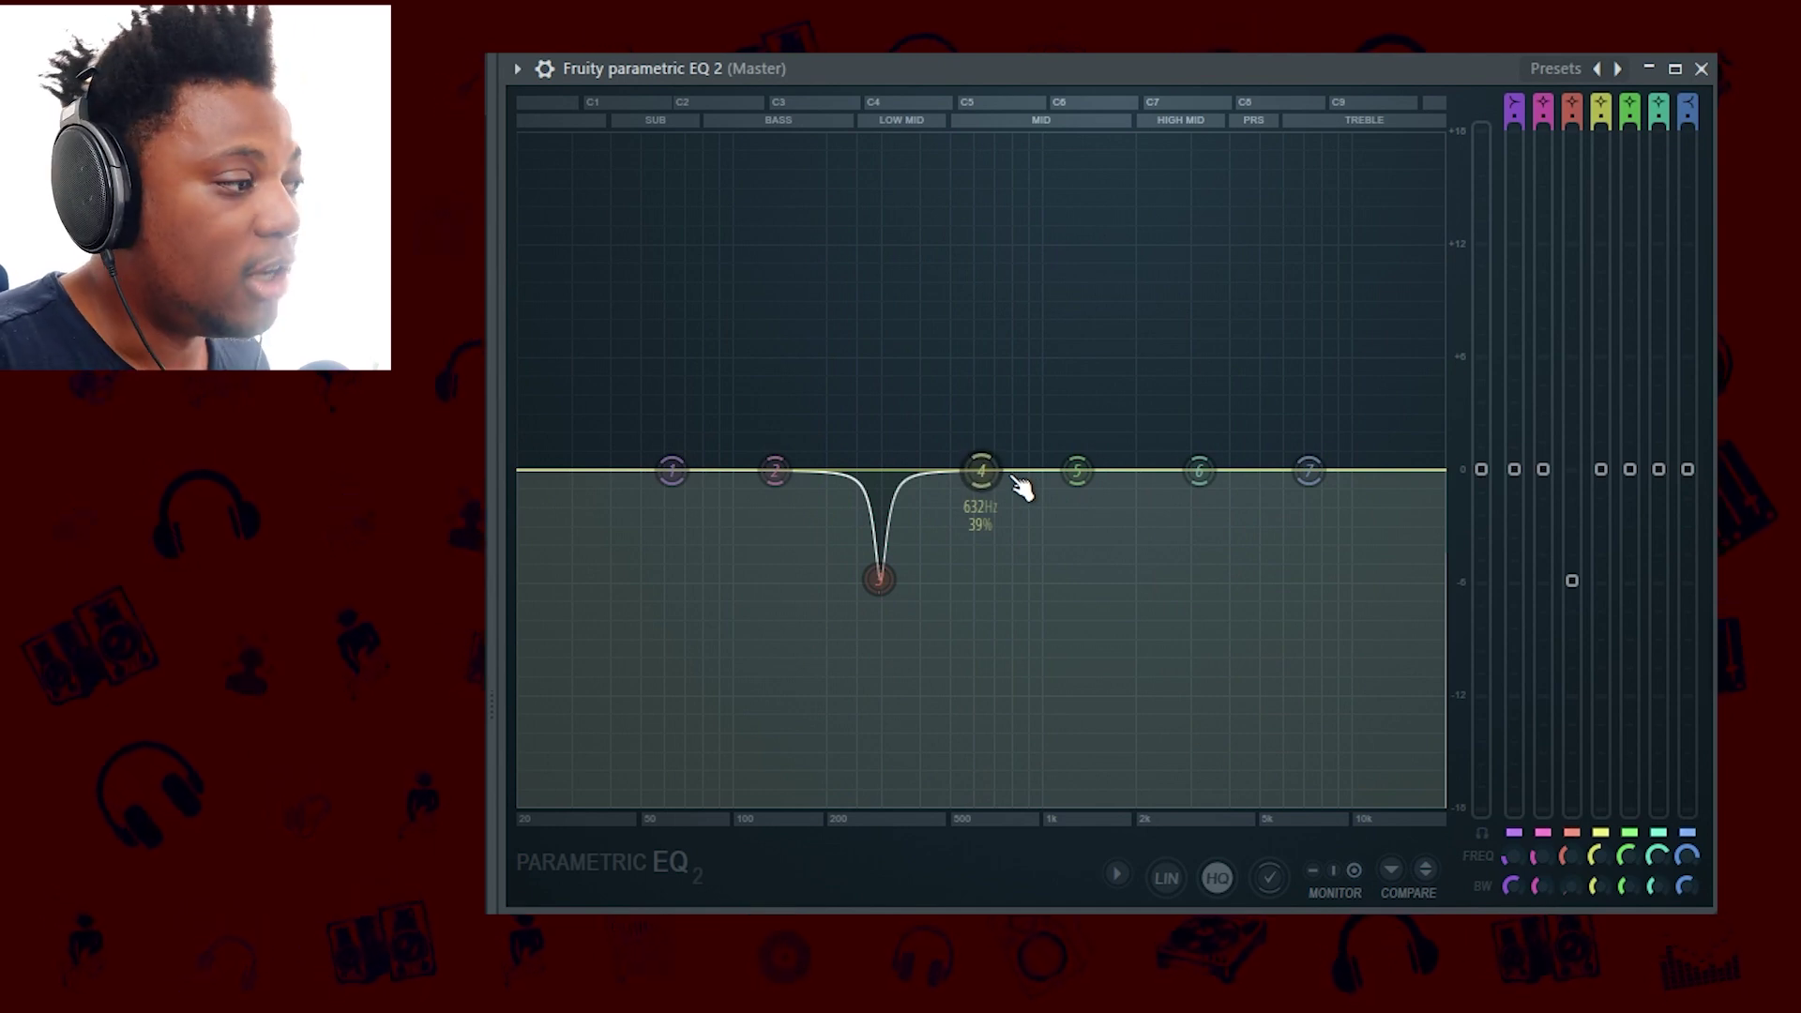
pyautogui.press('space')
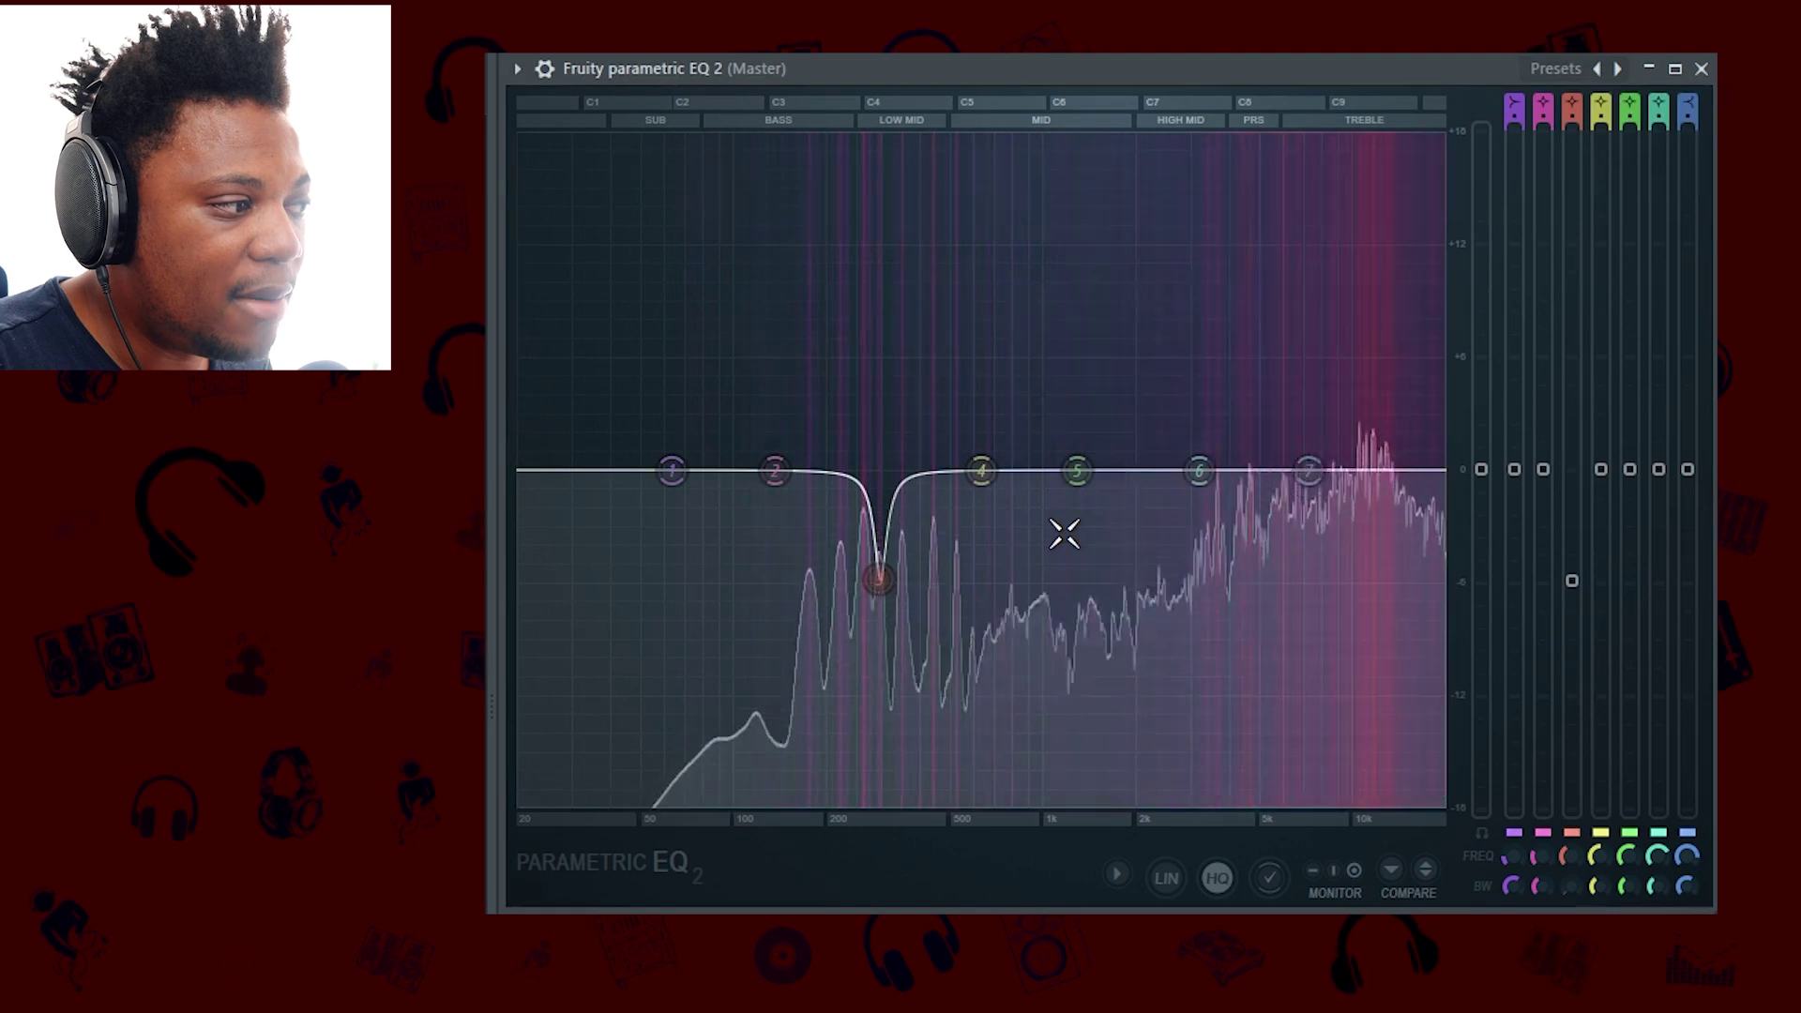
pyautogui.press('space')
pyautogui.press('space')
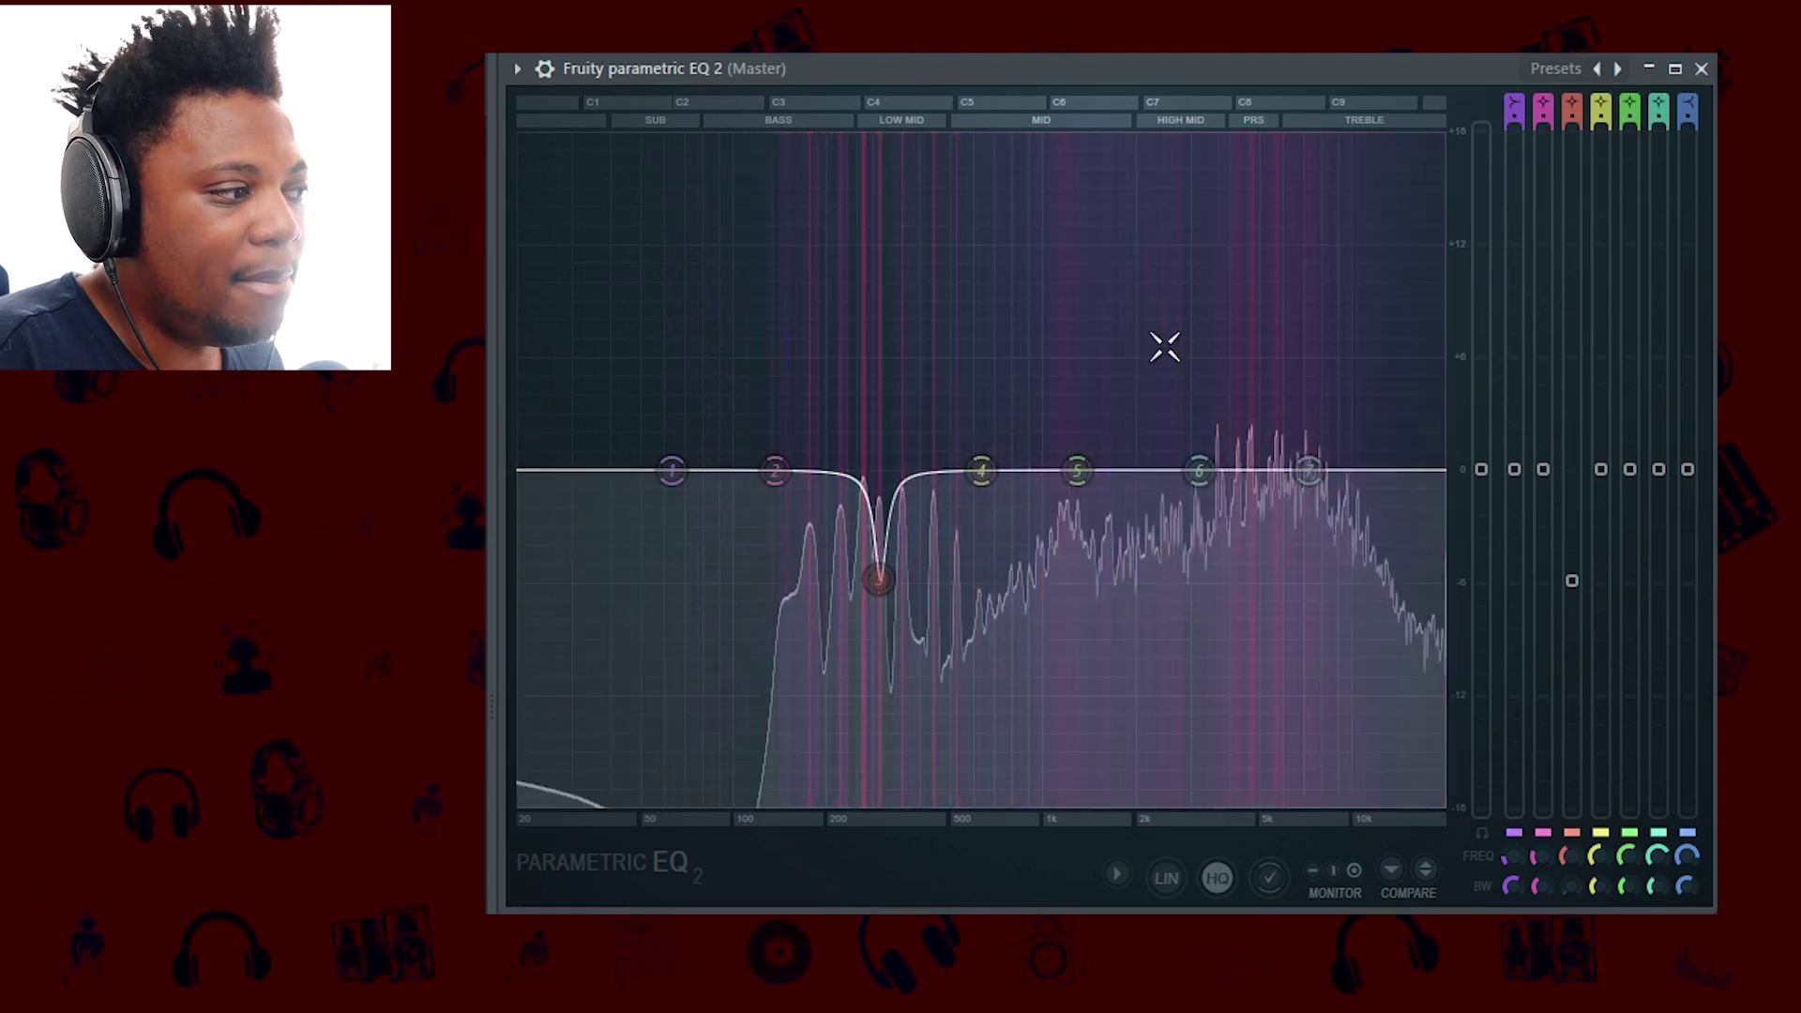
pyautogui.press('space')
# - Boost band 5 by about 3 dB near 1 kHz and cut band 7 by about 4 dB around 7486 Hz while auditioning
pyautogui.moveTo(1077, 470); pyautogui.dragTo(1047, 406)
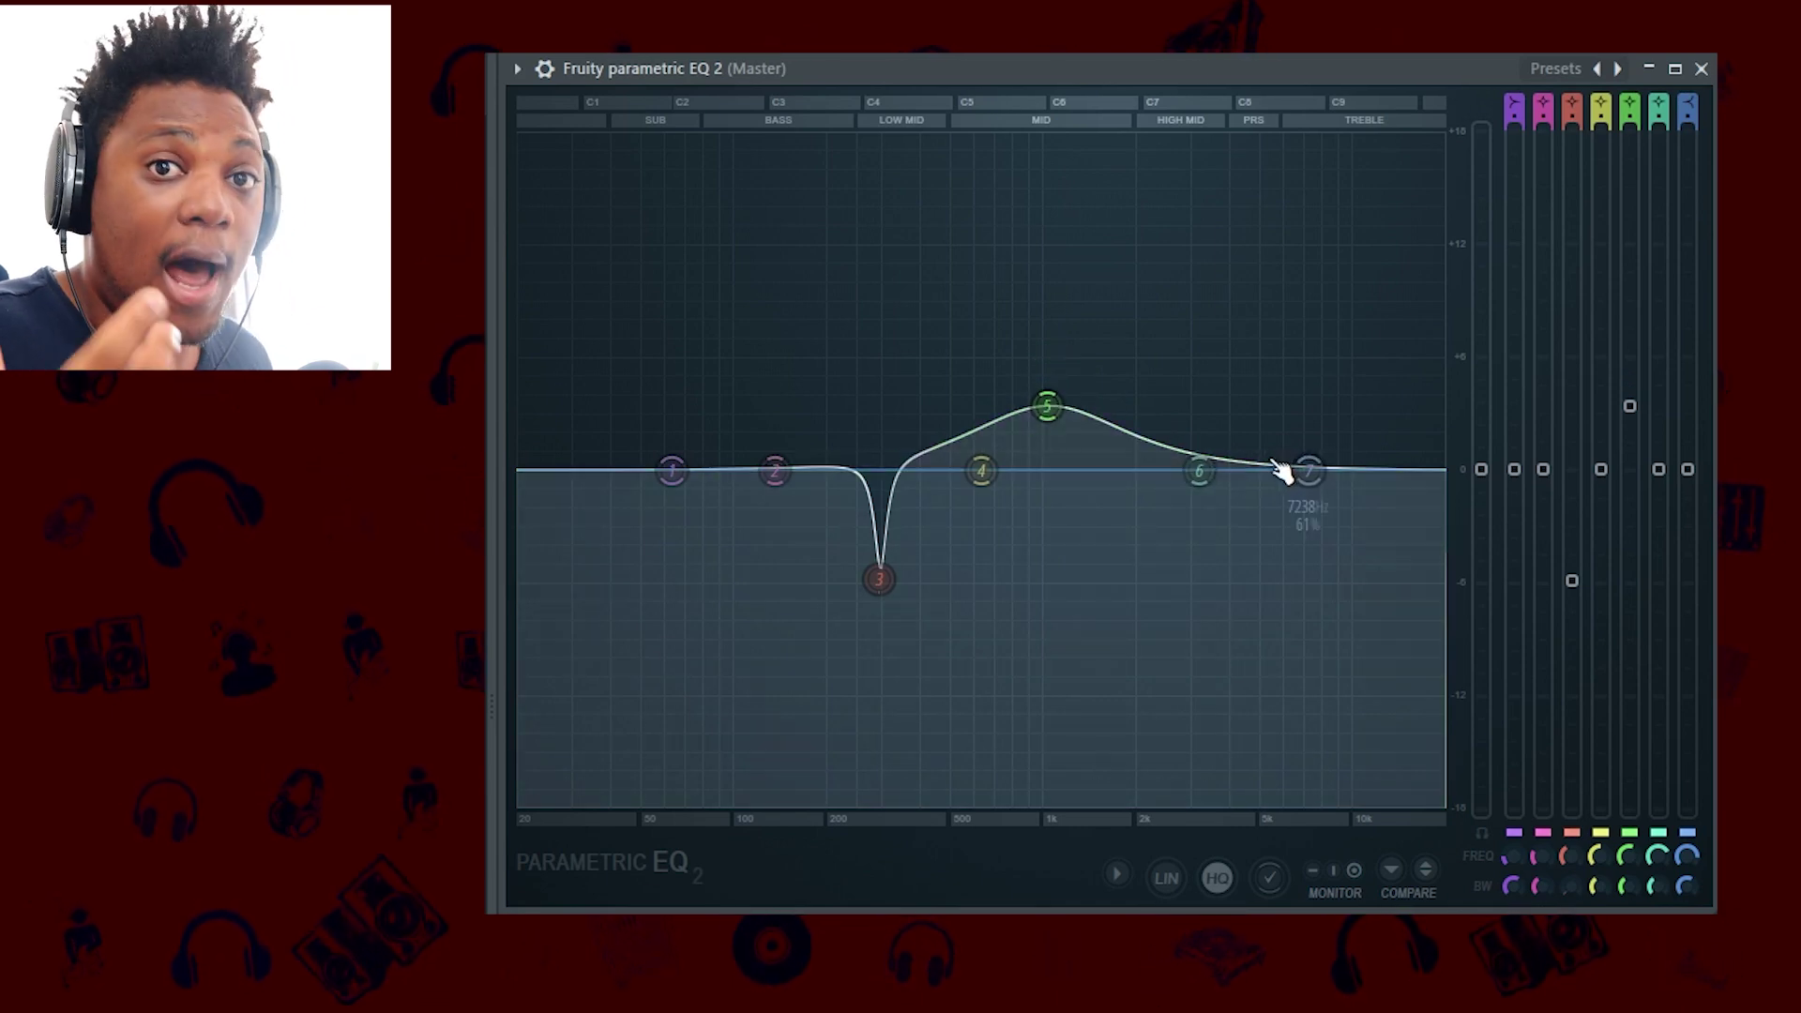
pyautogui.press('space')
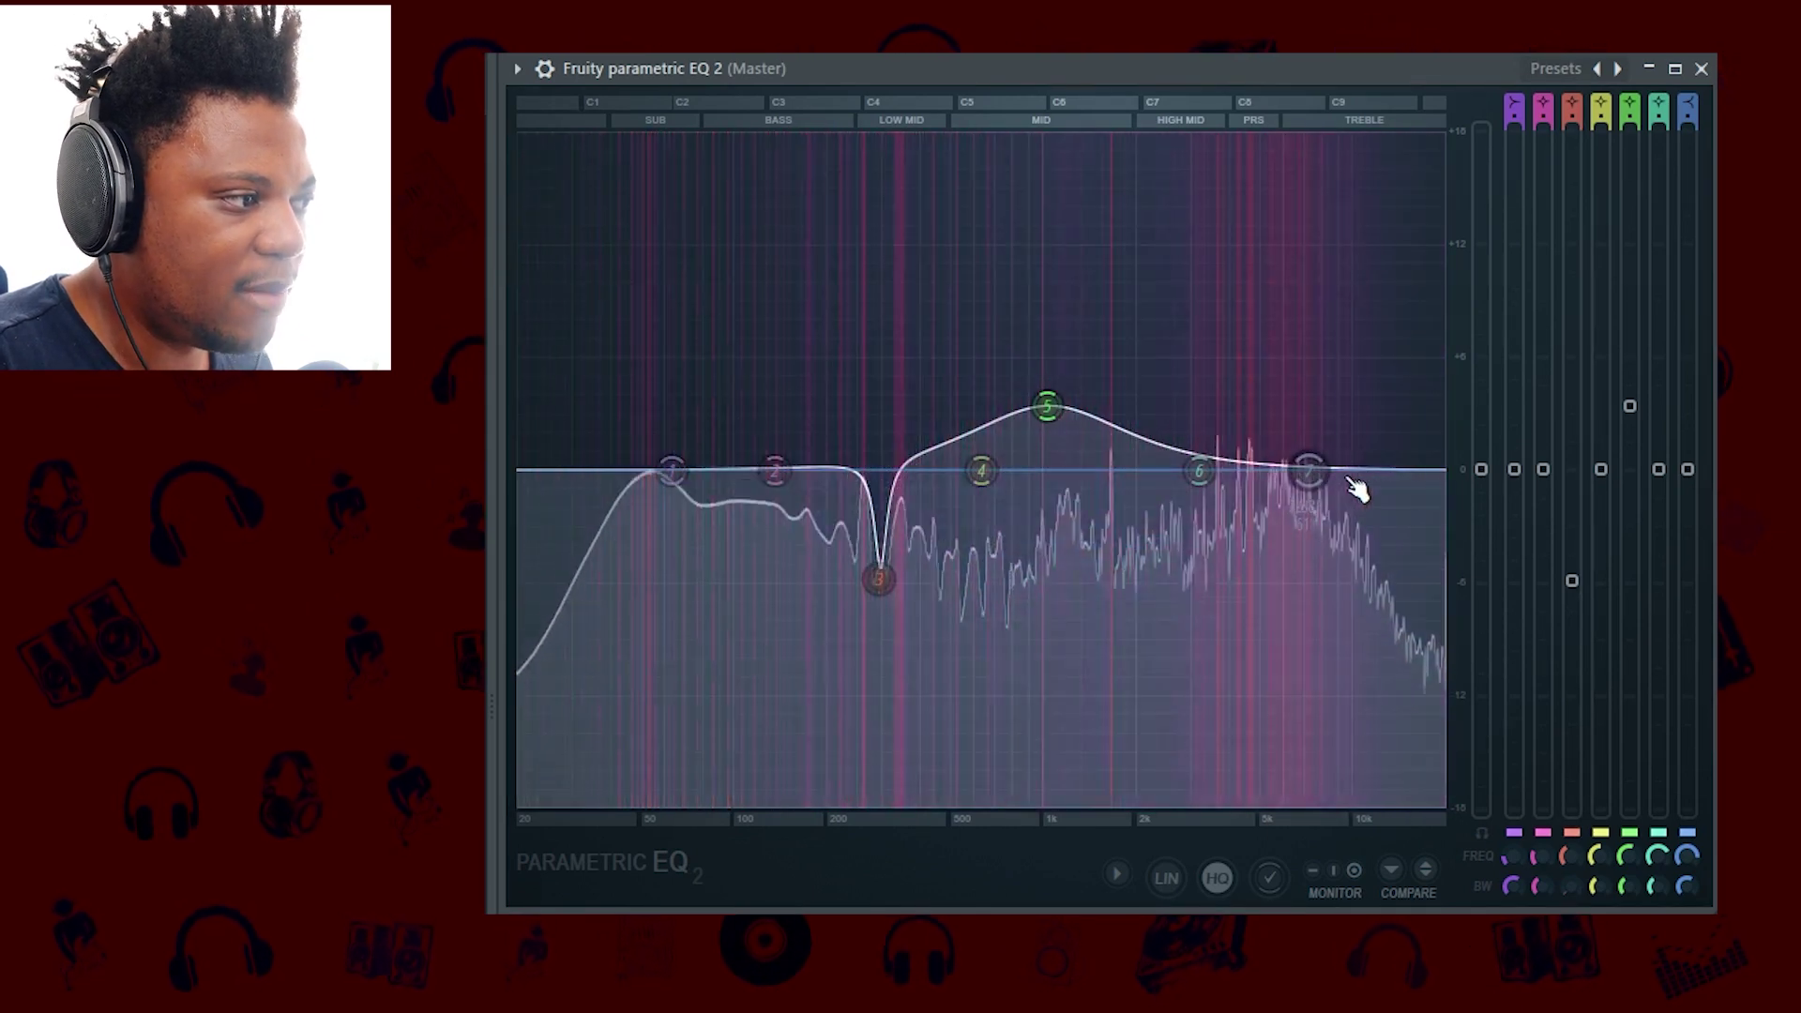
pyautogui.moveTo(1308, 471); pyautogui.dragTo(1313, 537)
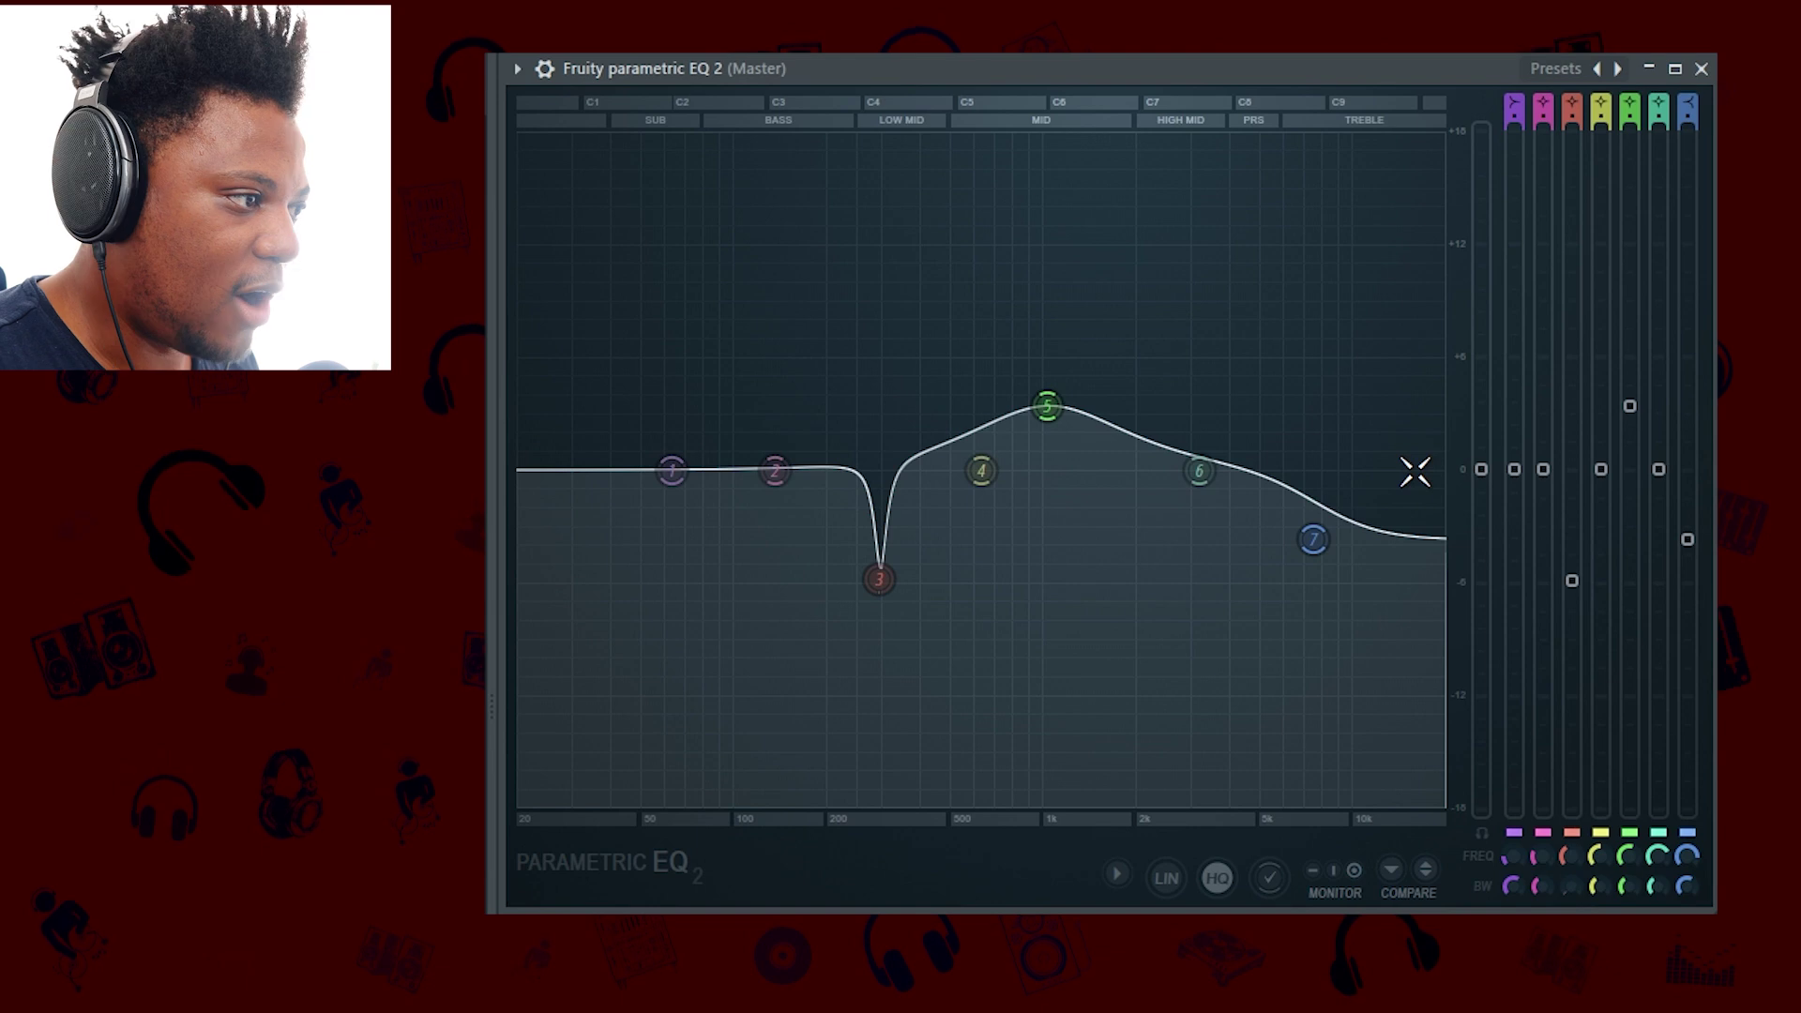
# - Ease band 7's cut to about −1 dB and shift band 5 to 457 Hz, auditioning the track with the new curve
pyautogui.moveTo(1195, 466)
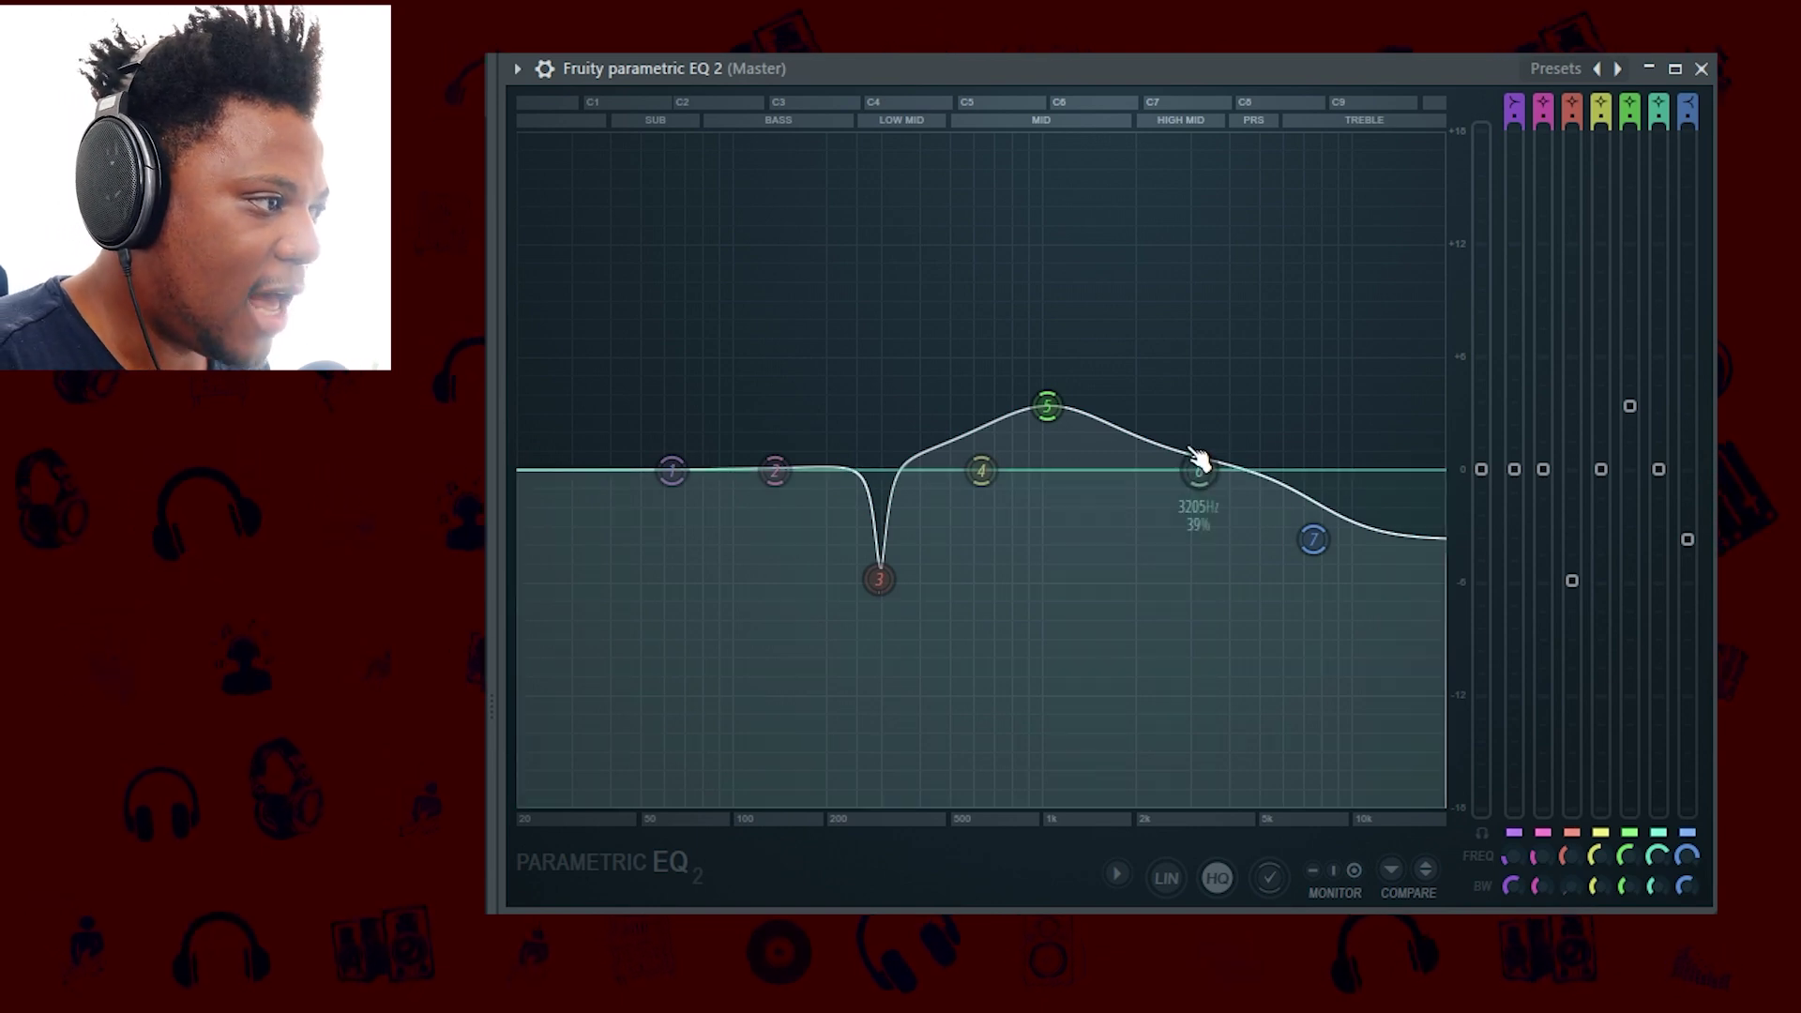
pyautogui.moveTo(1049, 413)
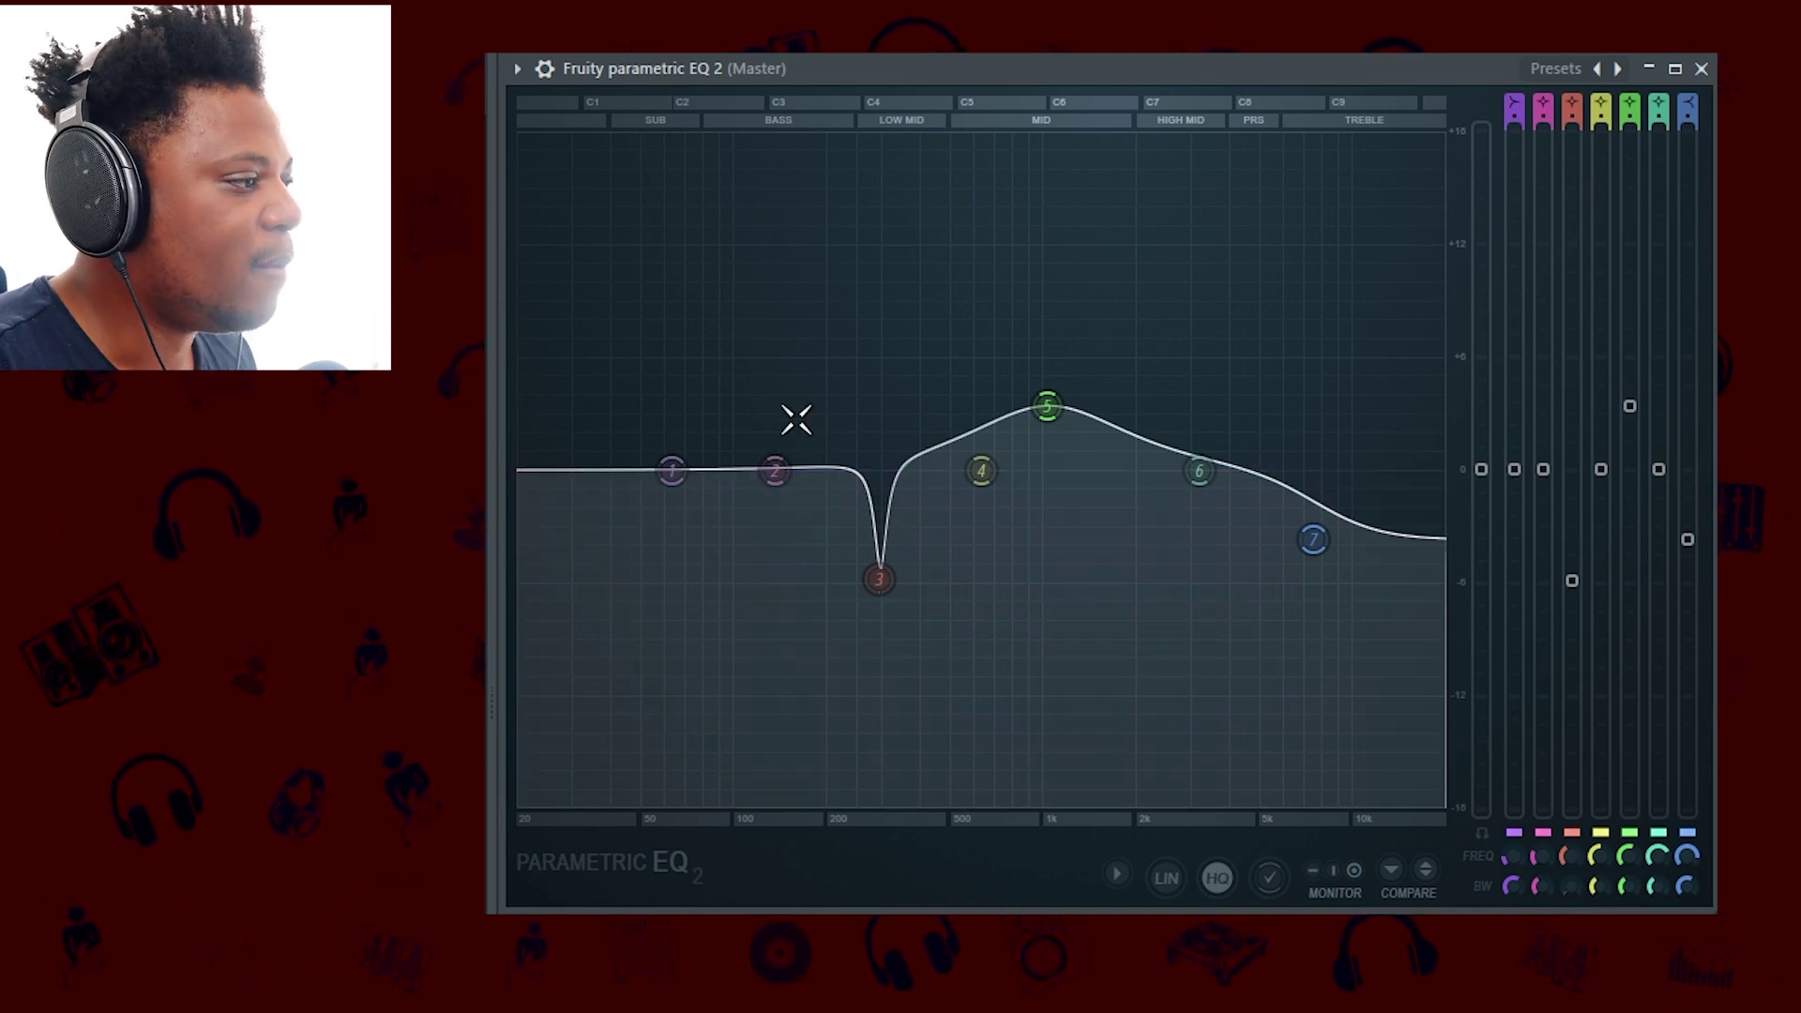
pyautogui.moveTo(652, 457)
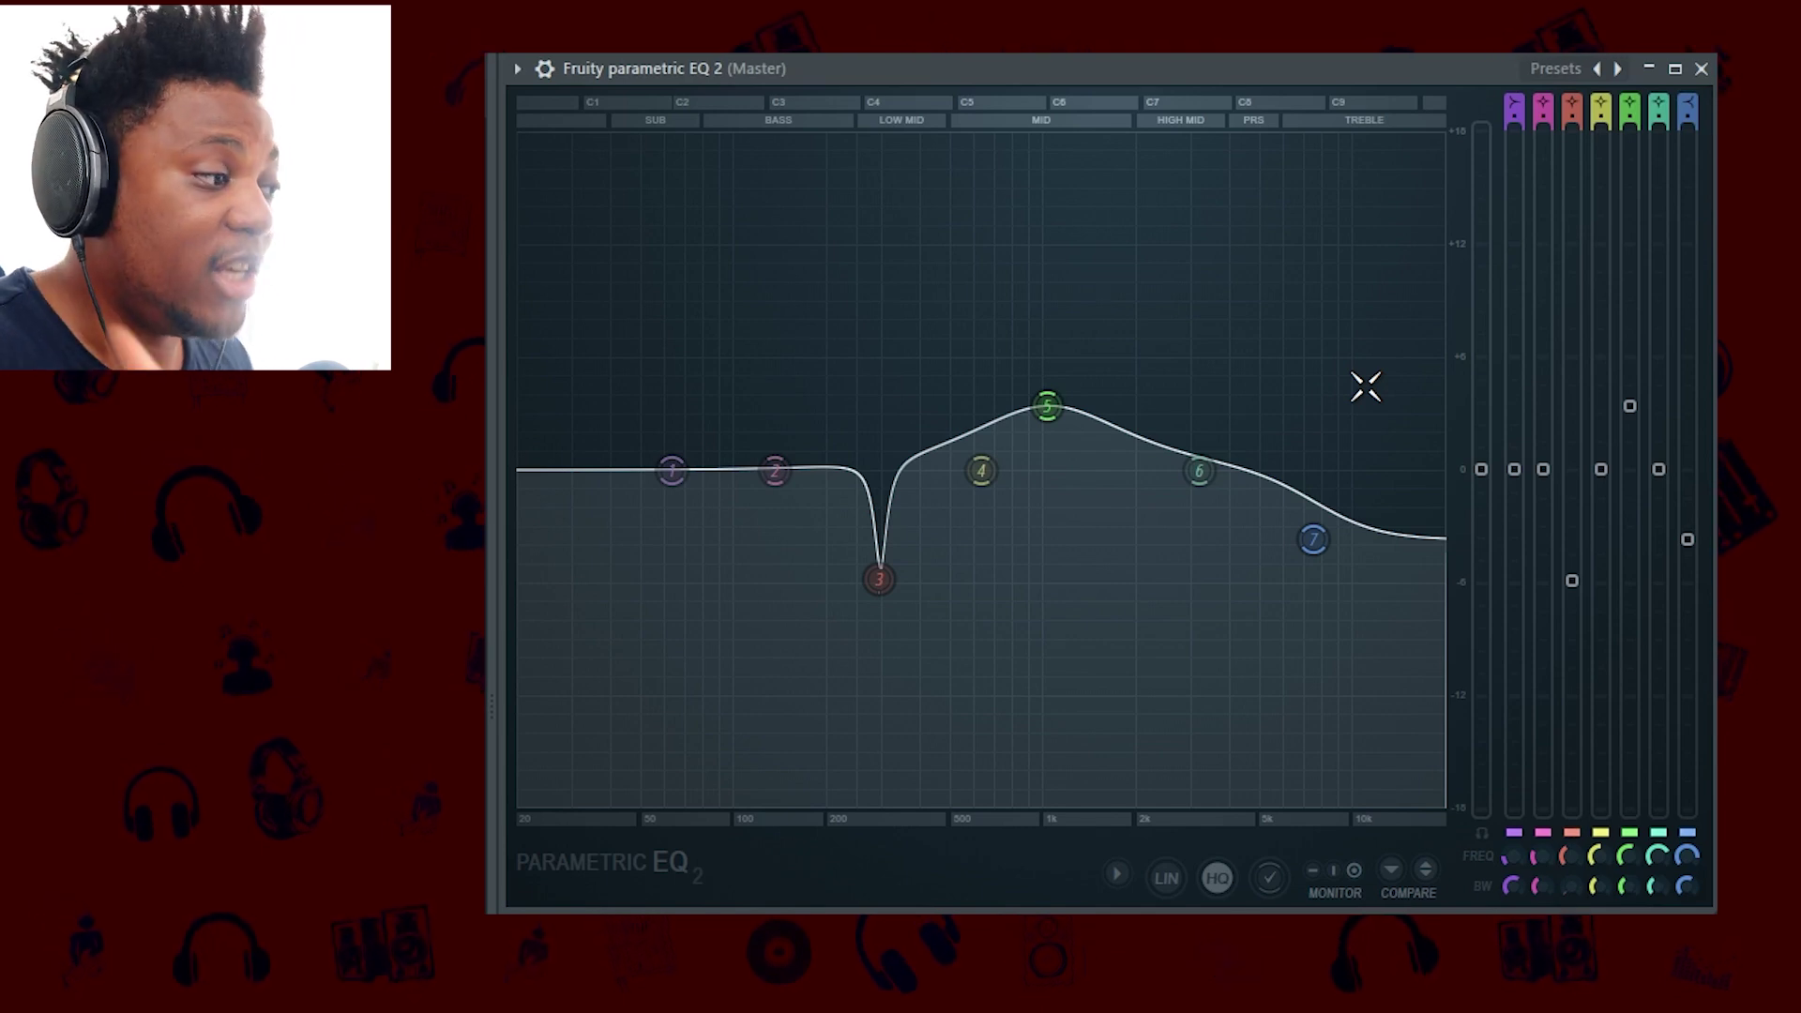
pyautogui.moveTo(1360, 525)
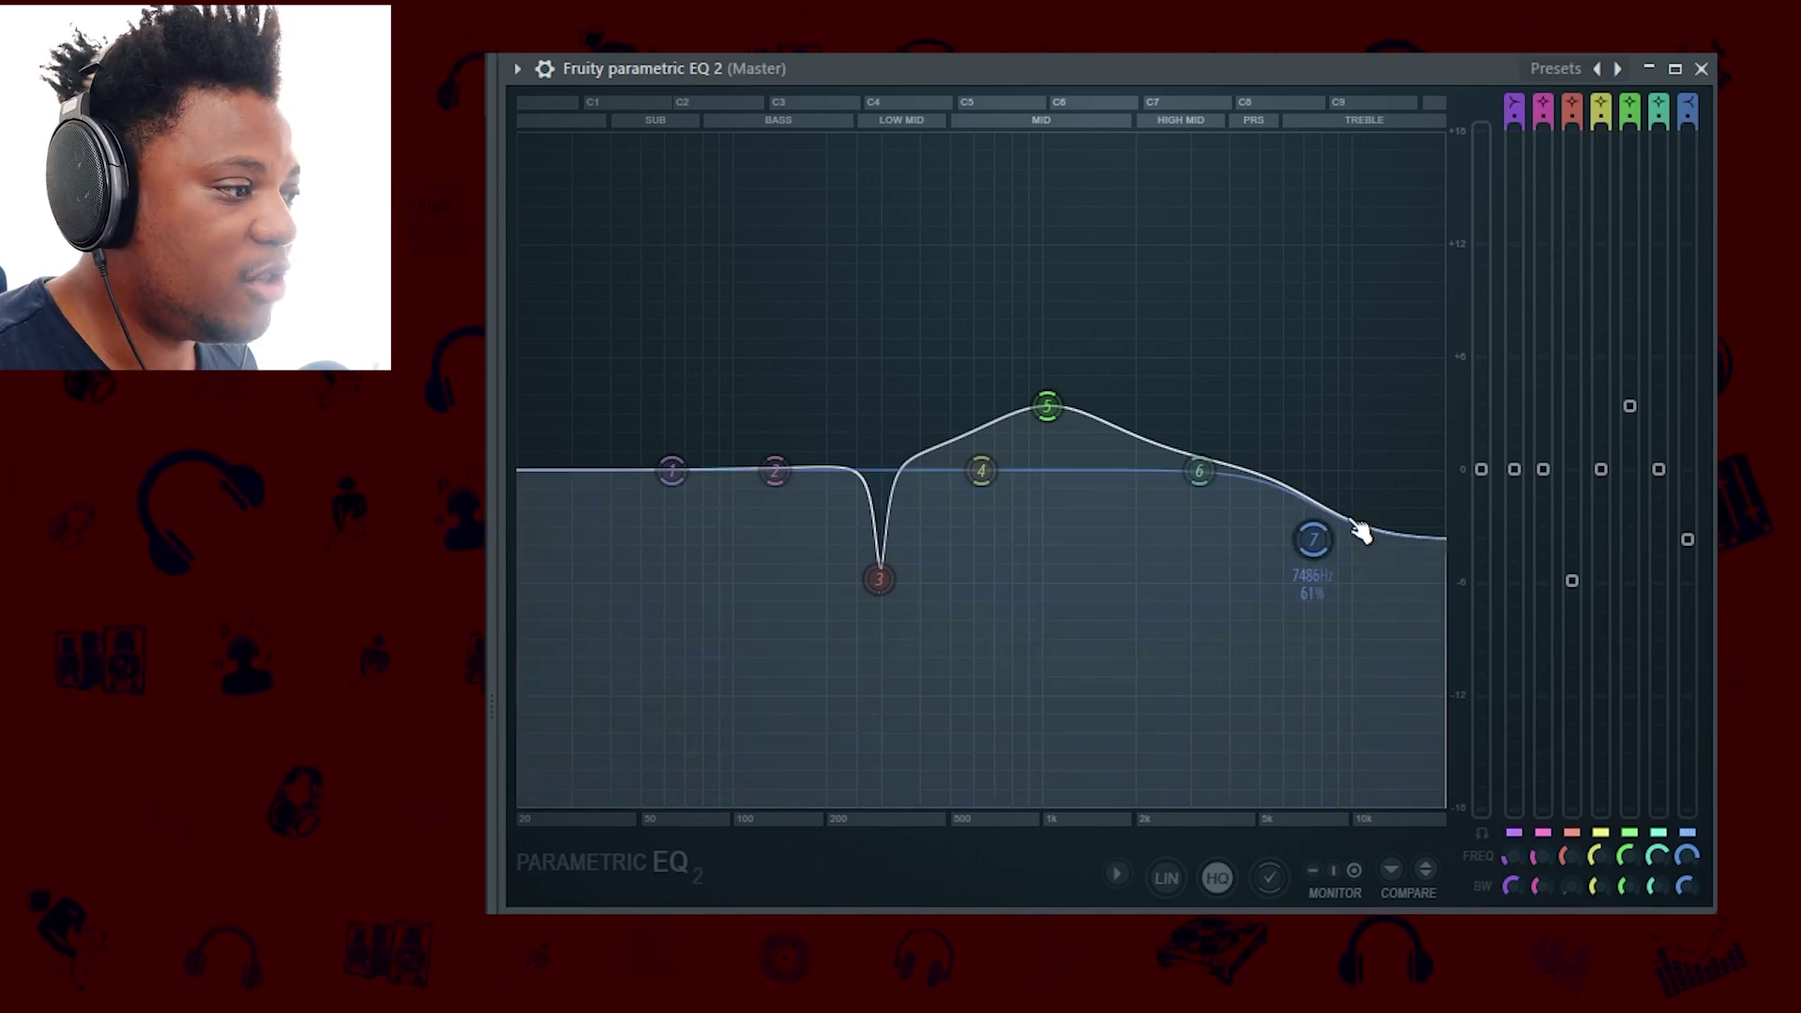
pyautogui.moveTo(1313, 539); pyautogui.dragTo(1316, 483)
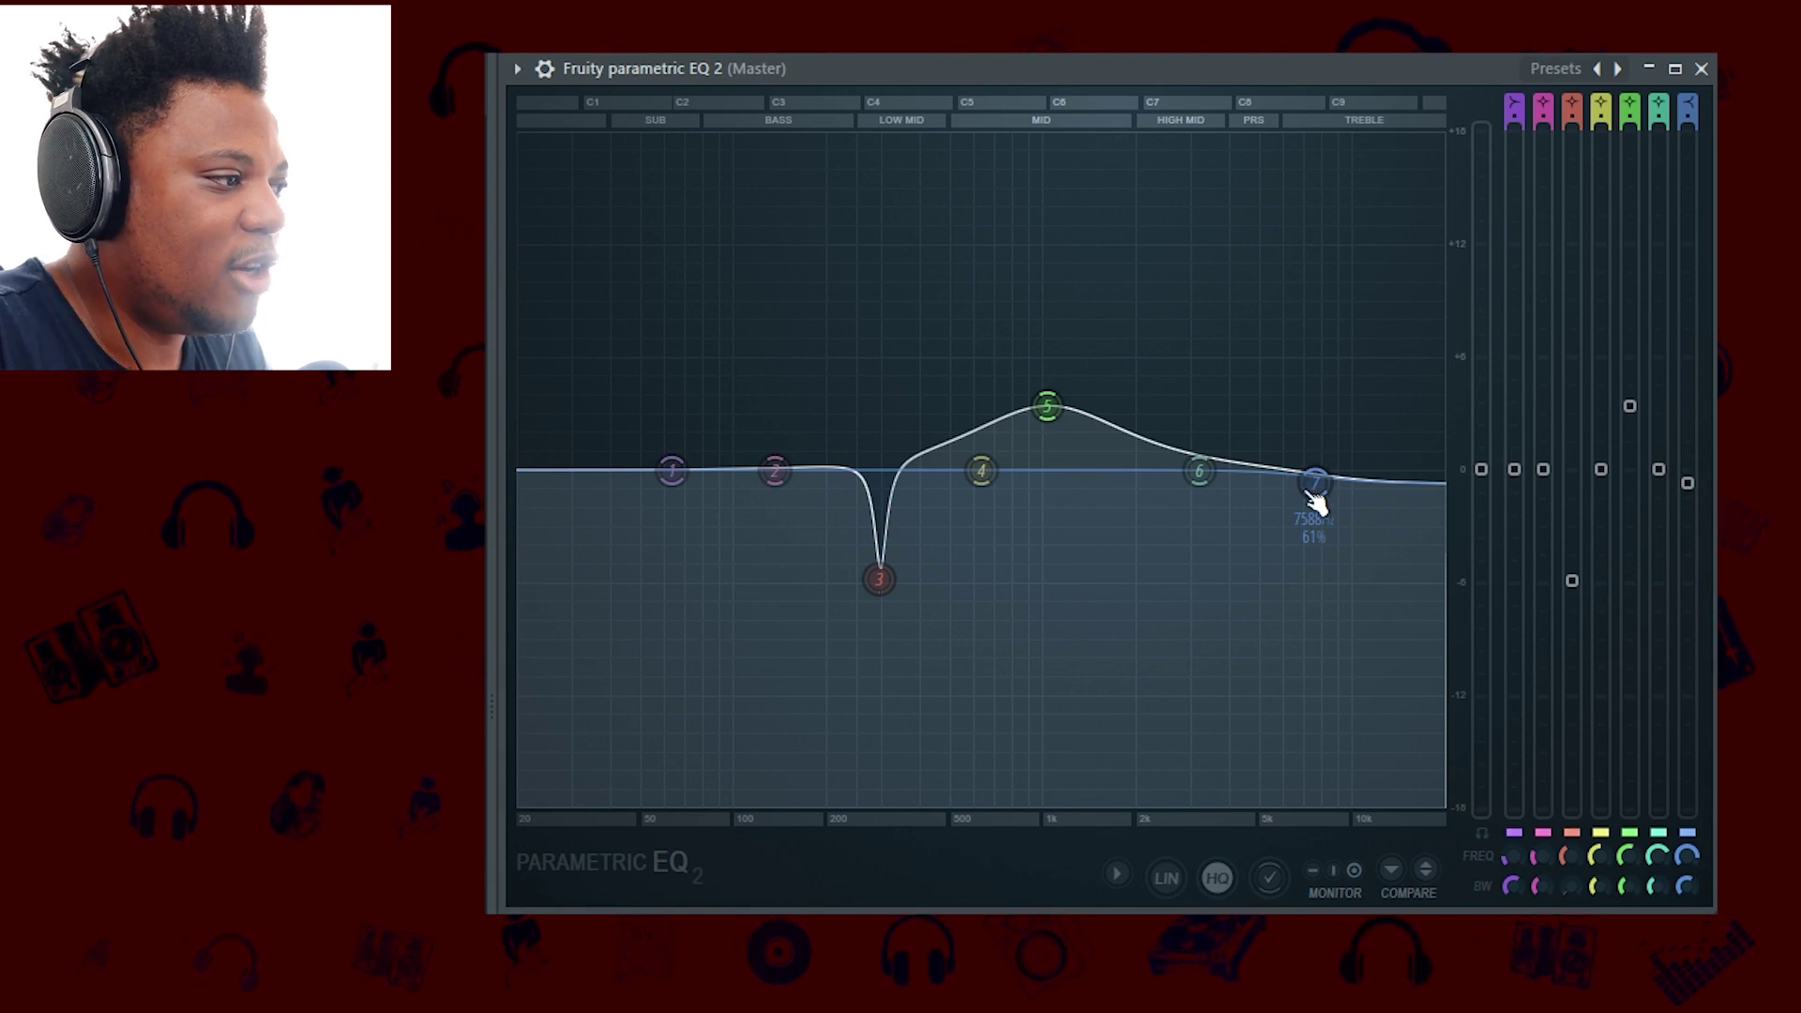
pyautogui.moveTo(1058, 413); pyautogui.dragTo(938, 409)
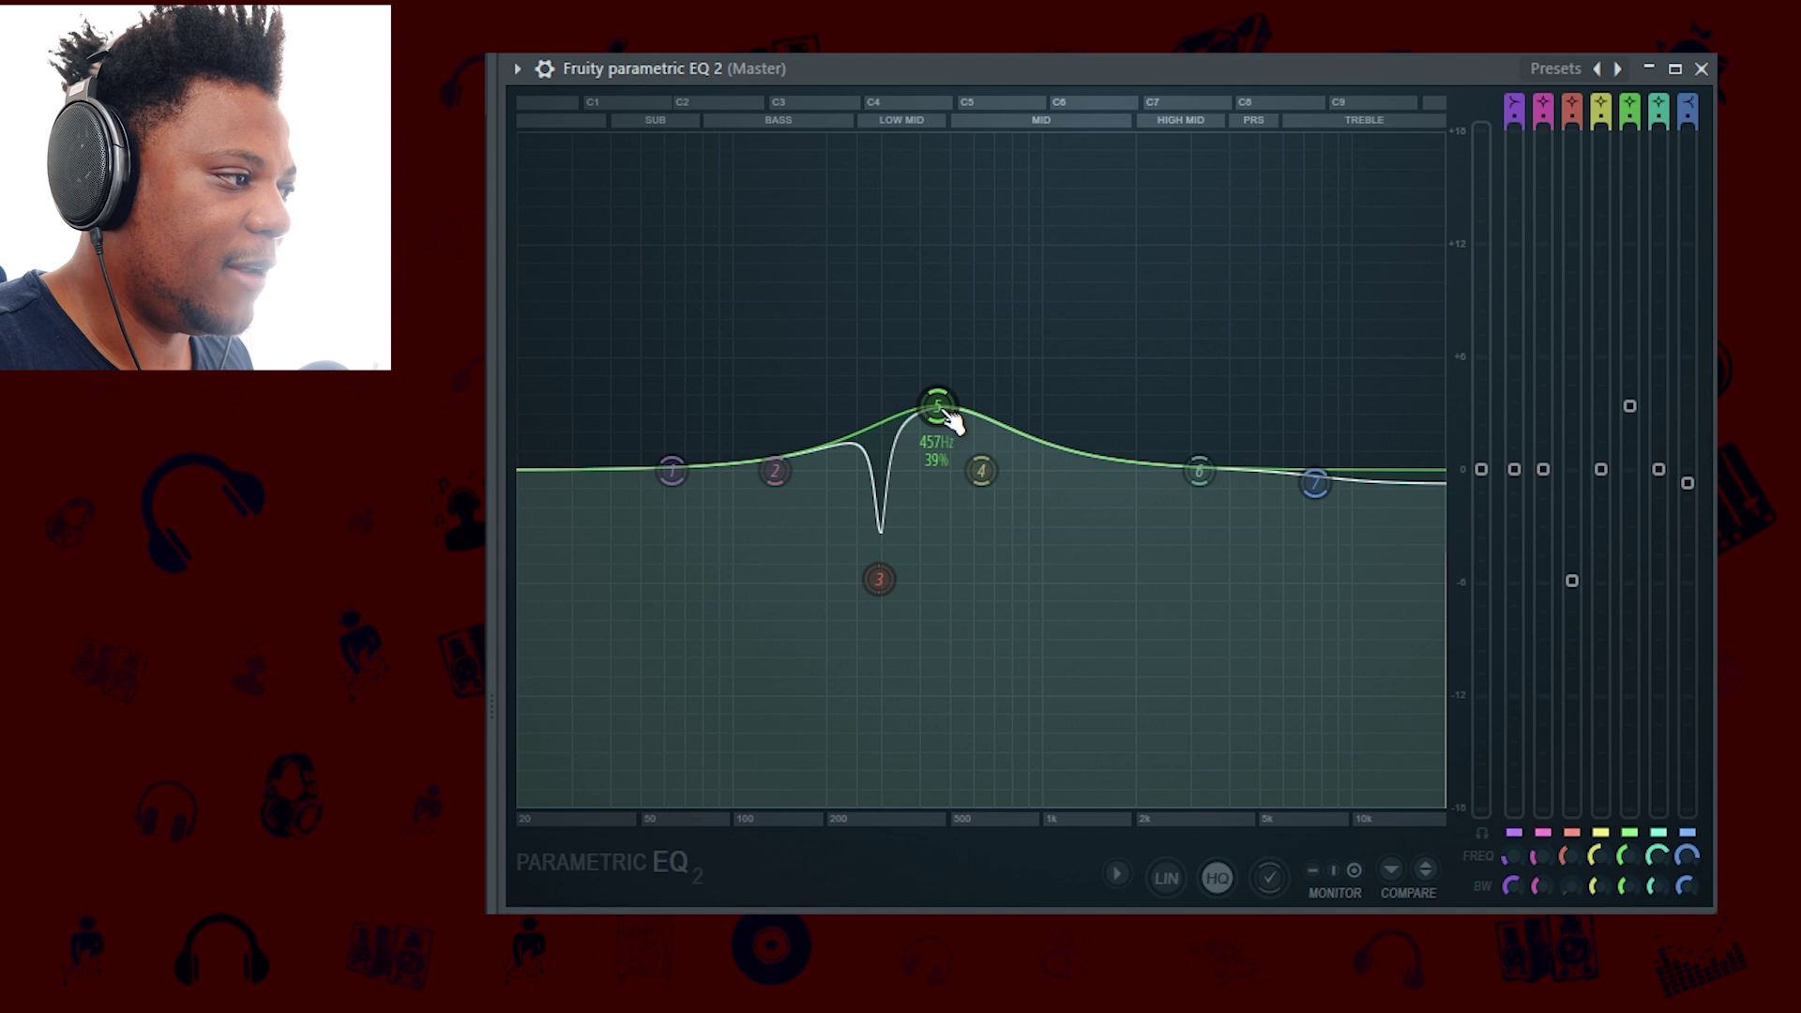
pyautogui.press('space')
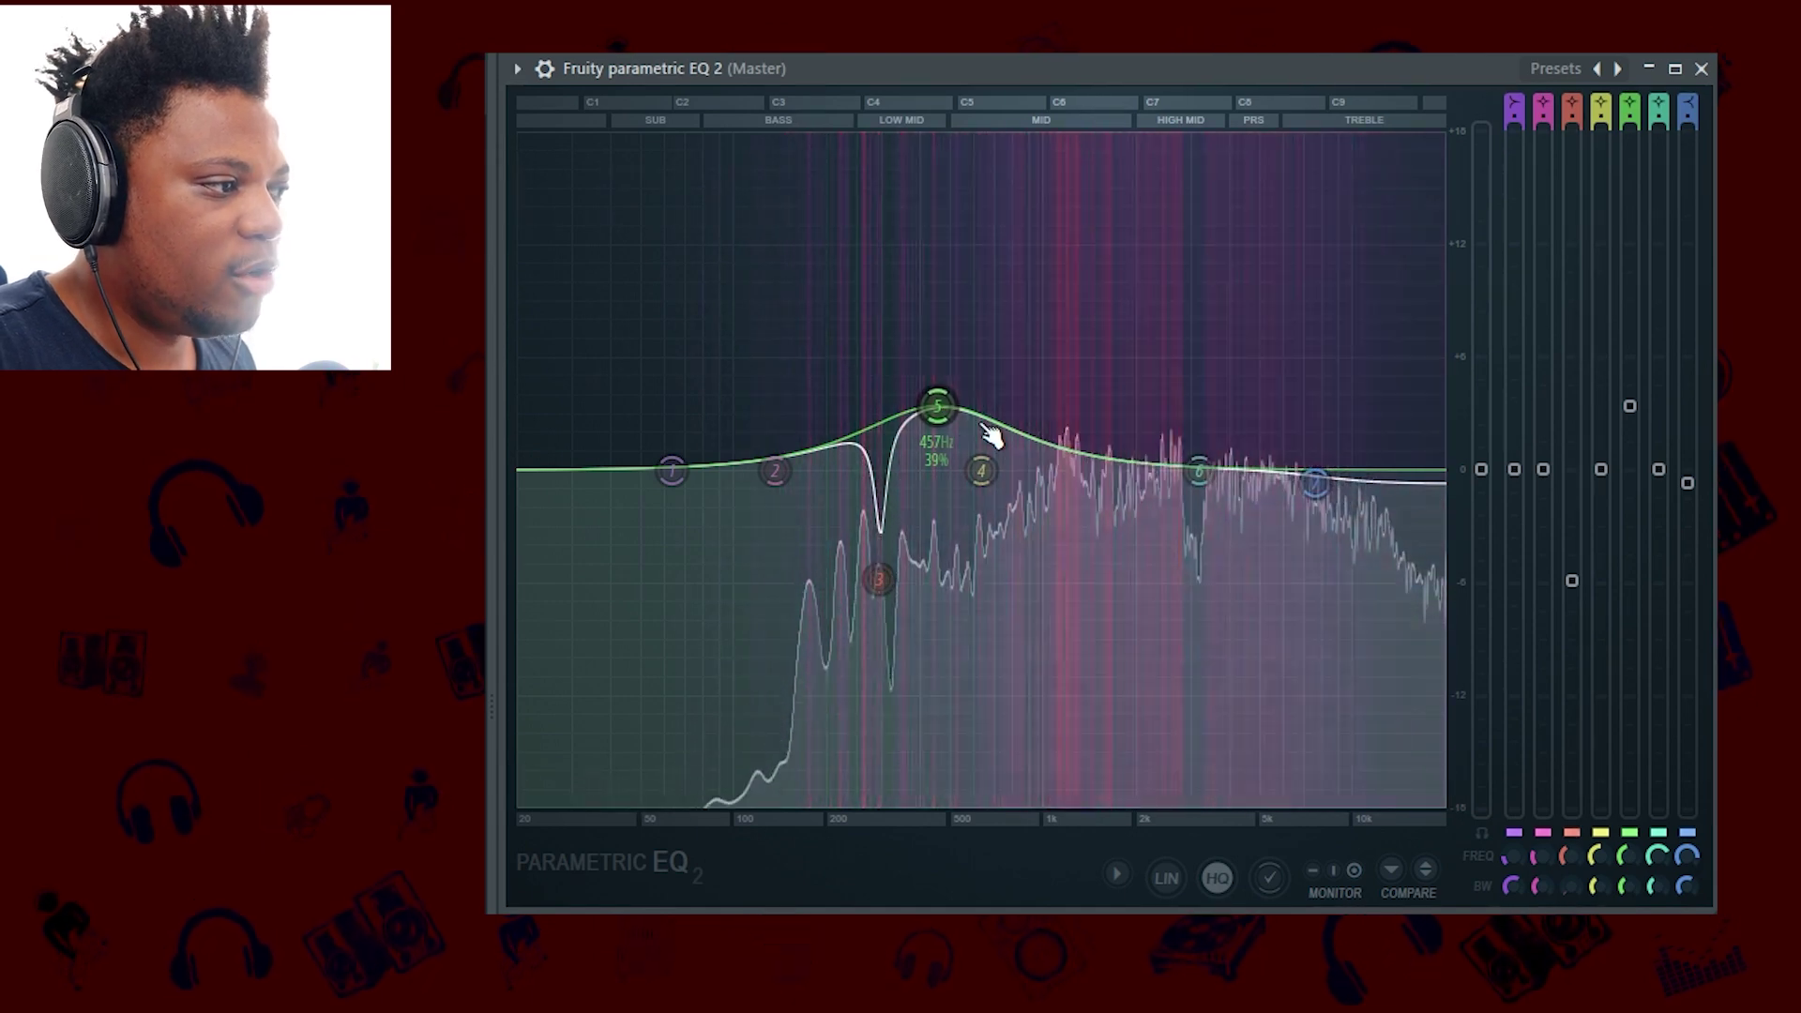